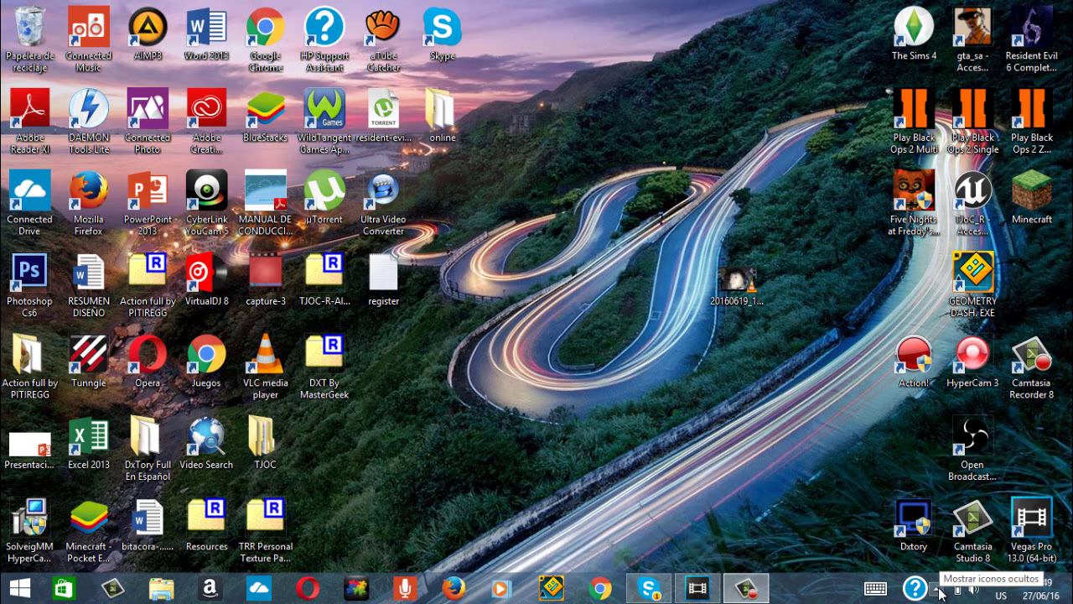
Step: Open Dxtory from the hidden tray icons and go through its overlay settings to the folder settings
left_click(939, 593)
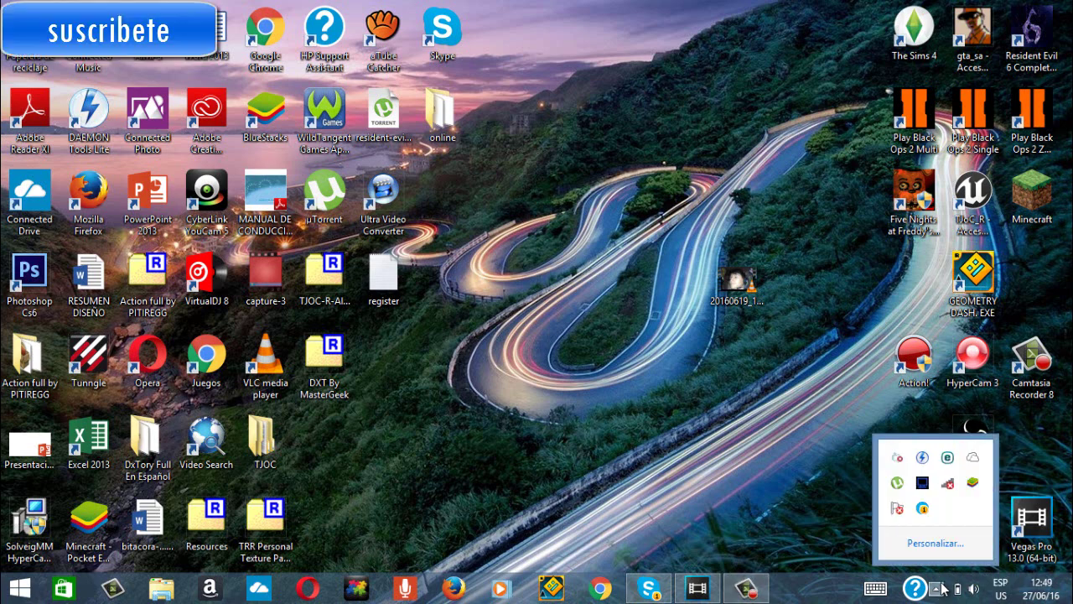
left_click(923, 484)
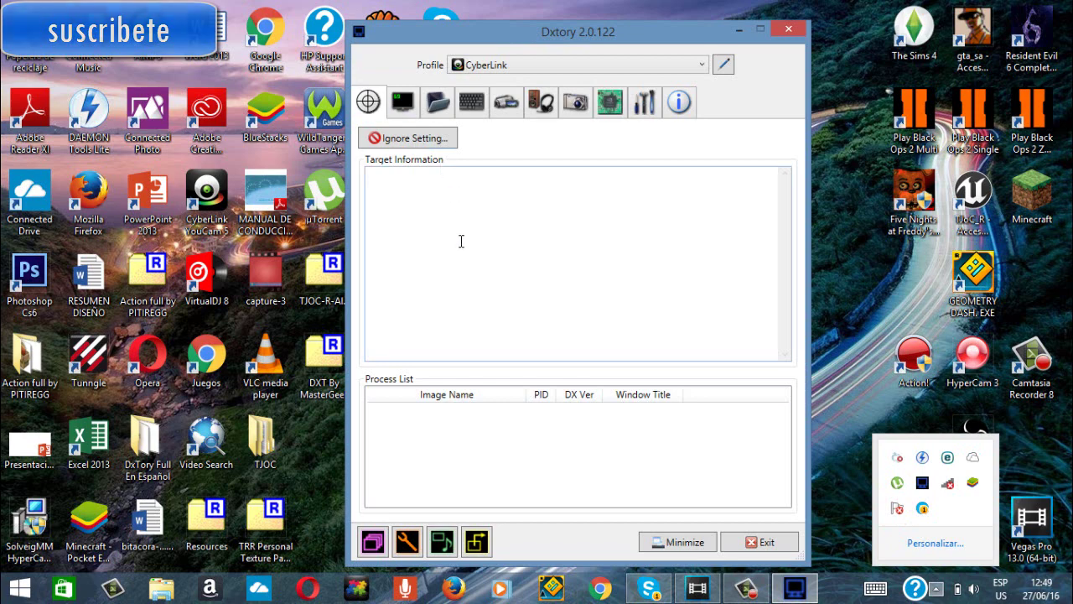
left_click(585, 291)
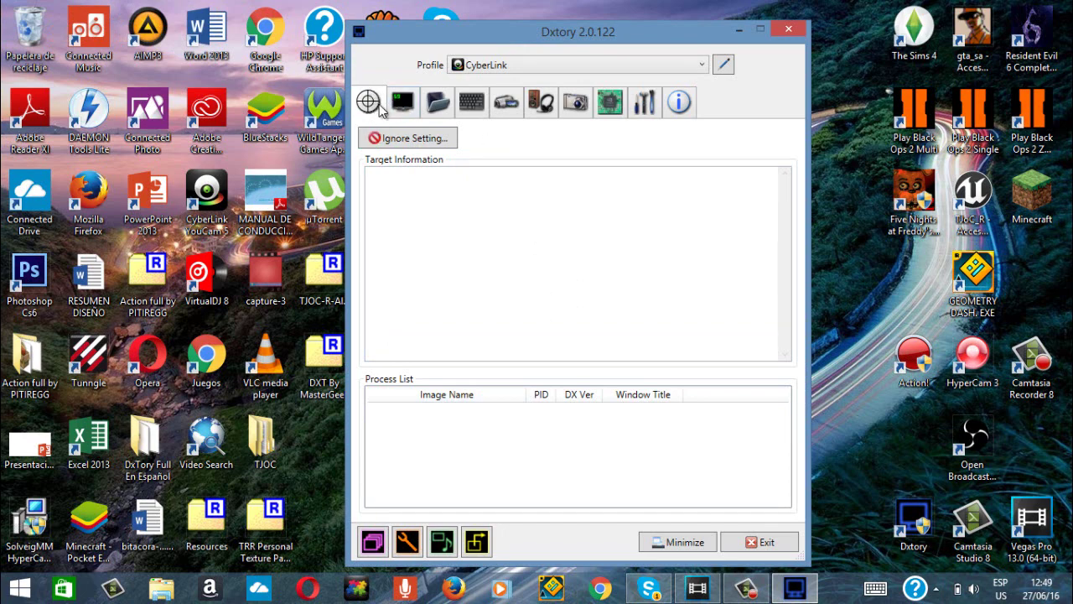
left_click(407, 116)
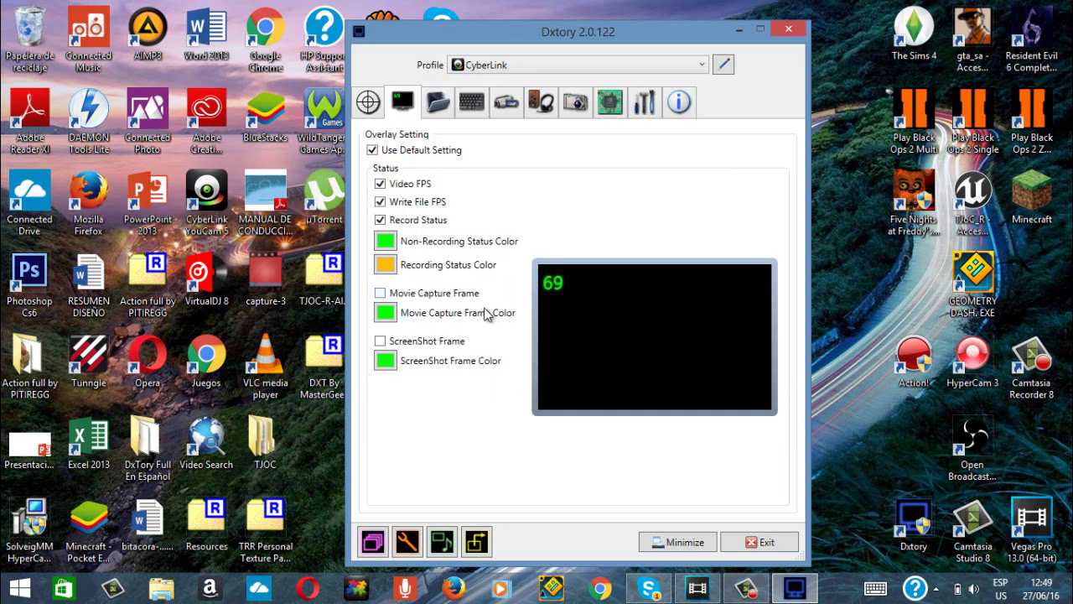
left_click(447, 109)
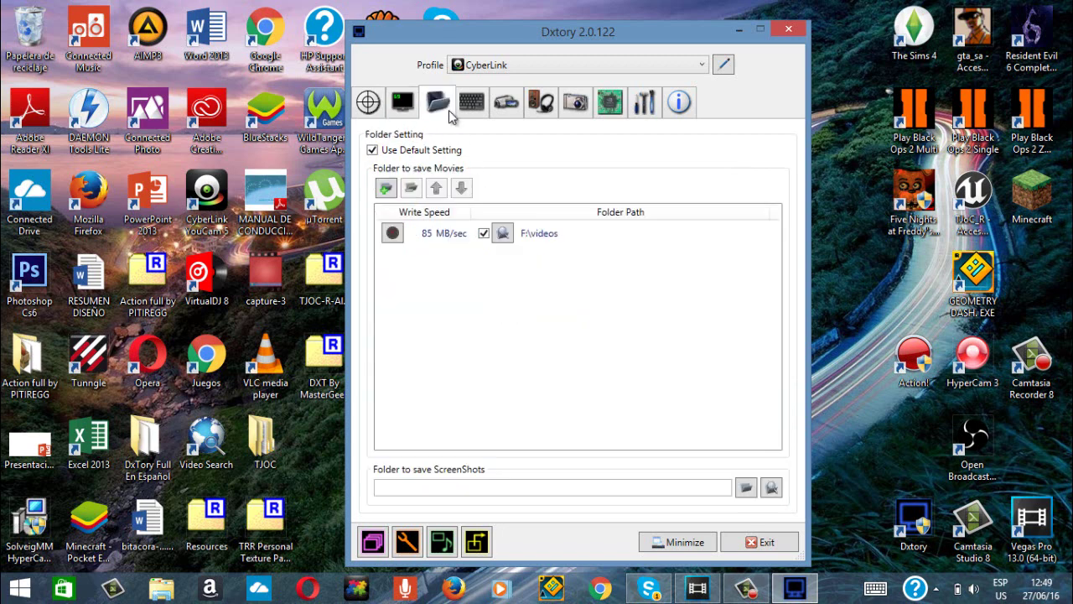
Step: Try to add Este equipo as a folder for saving movies
left_click(390, 193)
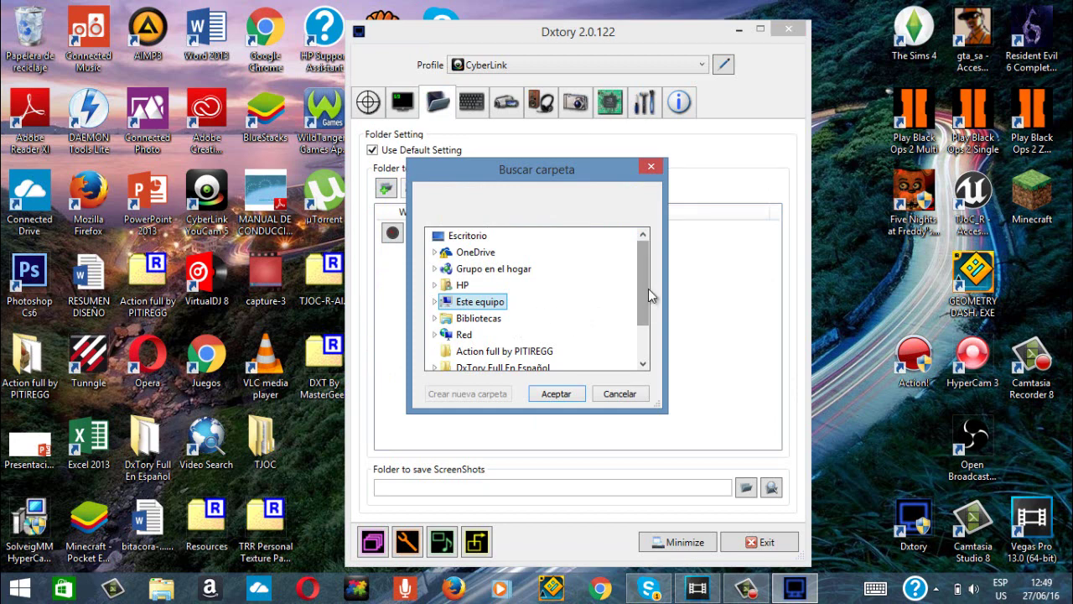
left_click_drag(647, 295, 616, 243)
left_click_drag(640, 281, 613, 349)
left_click_drag(648, 315, 627, 256)
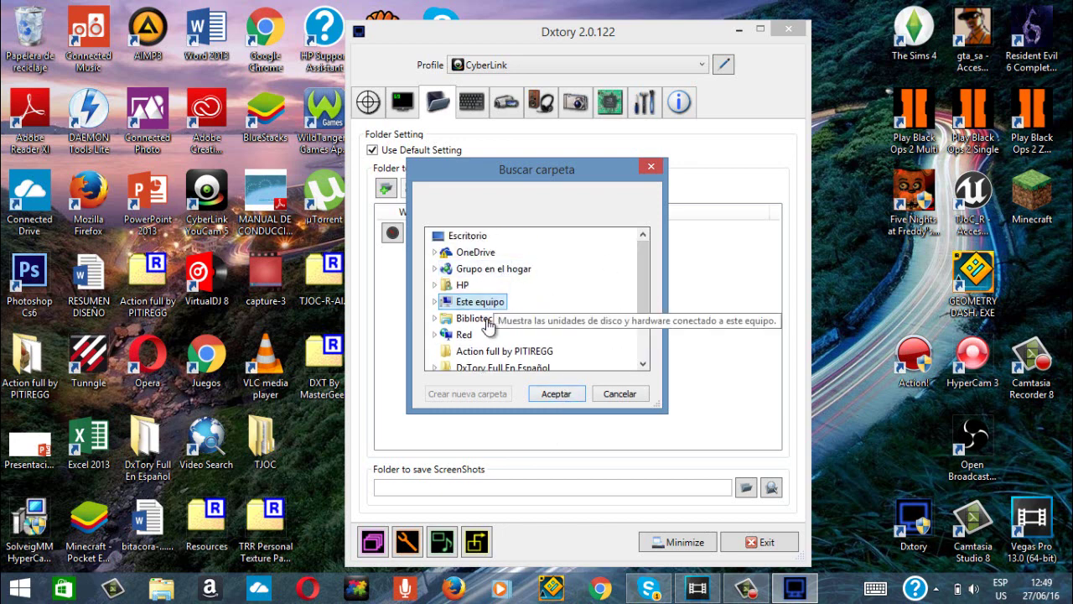
left_click(554, 395)
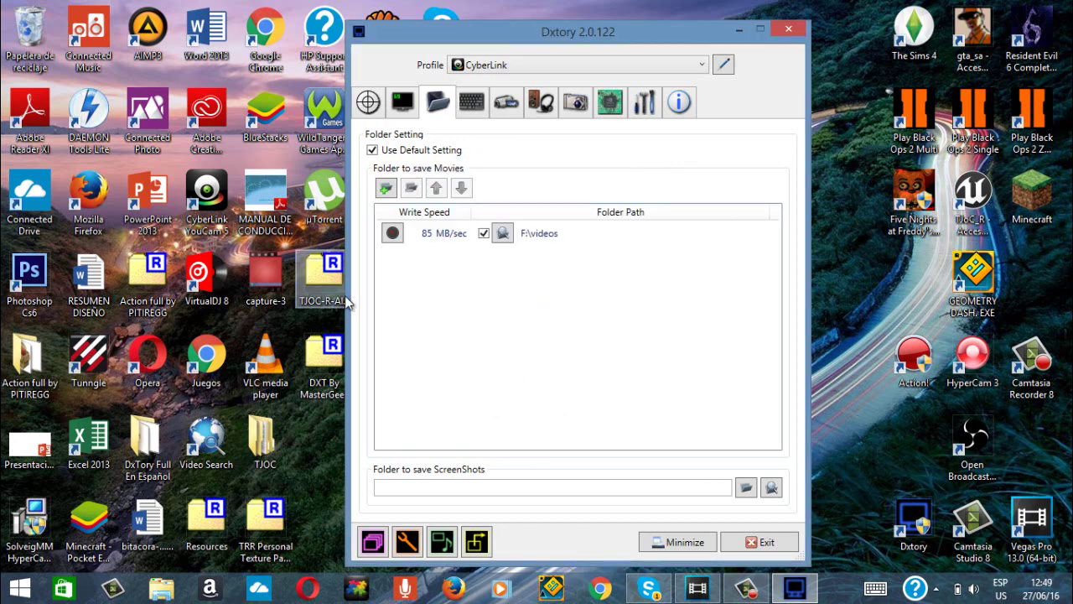
Step: Run the write speed benchmark on the F:\videos movie folder with a write size of 1000 MB
left_click(392, 232)
left_click(686, 329)
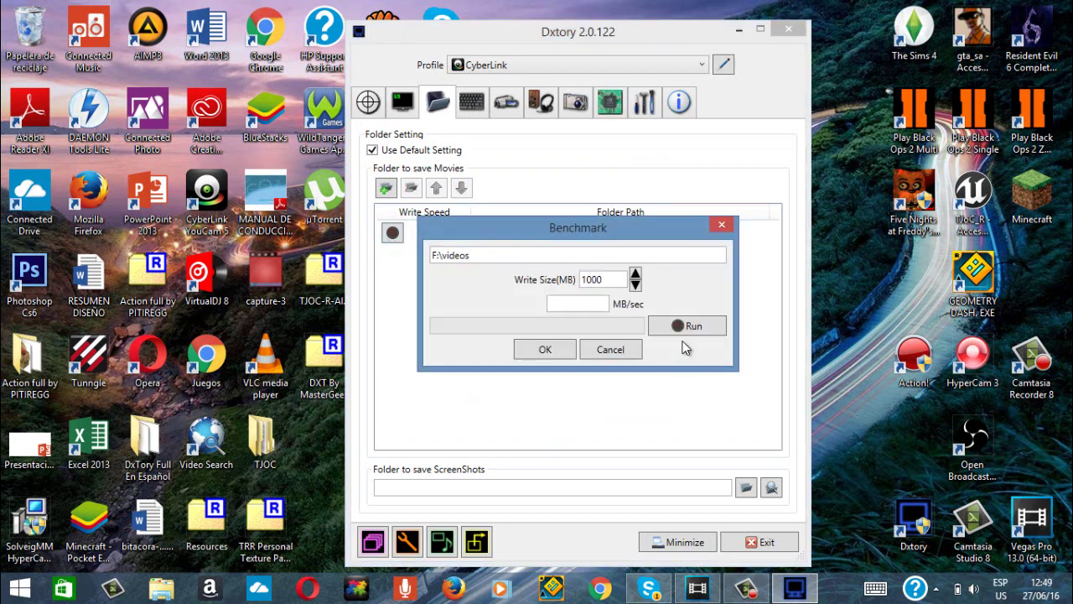
left_click(545, 349)
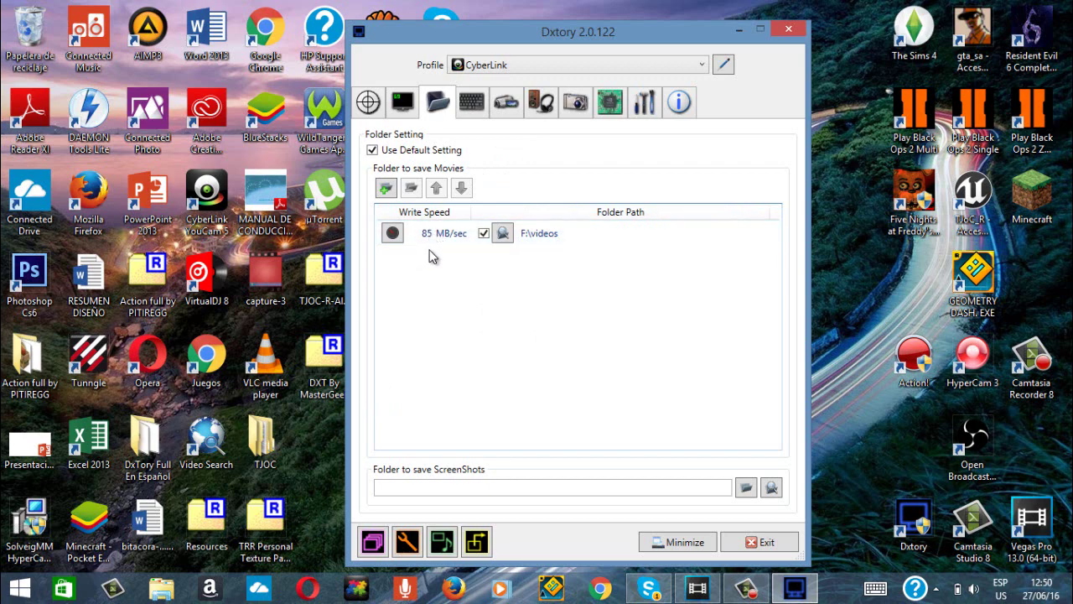
Step: Set the hotkeys to Num 1 for Start/Stop Movie Capture and Num 0 for Execute Single ScreenShot
left_click(466, 112)
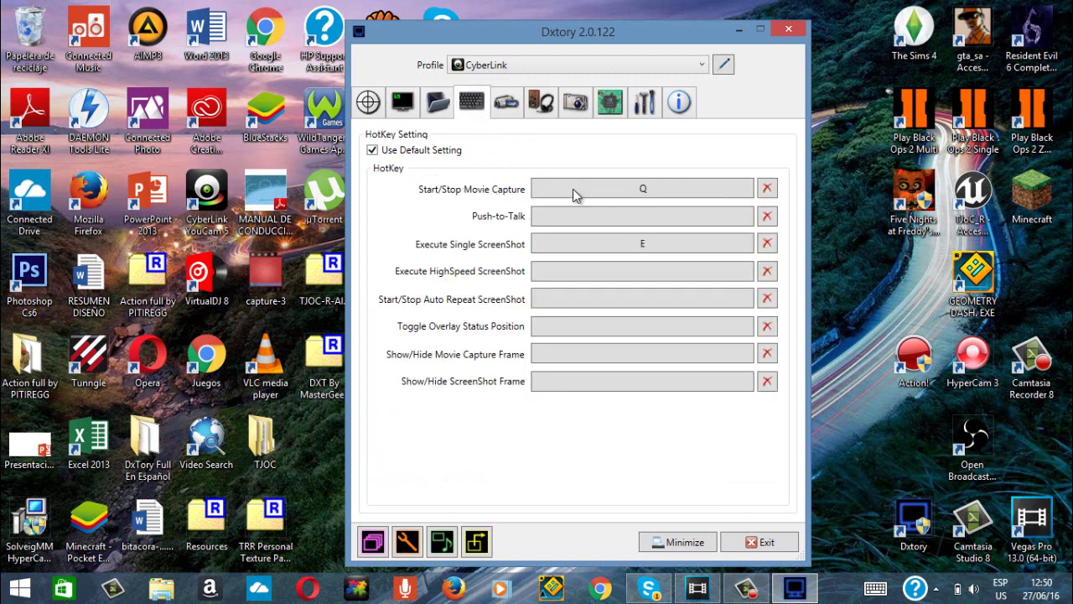
left_click(642, 216)
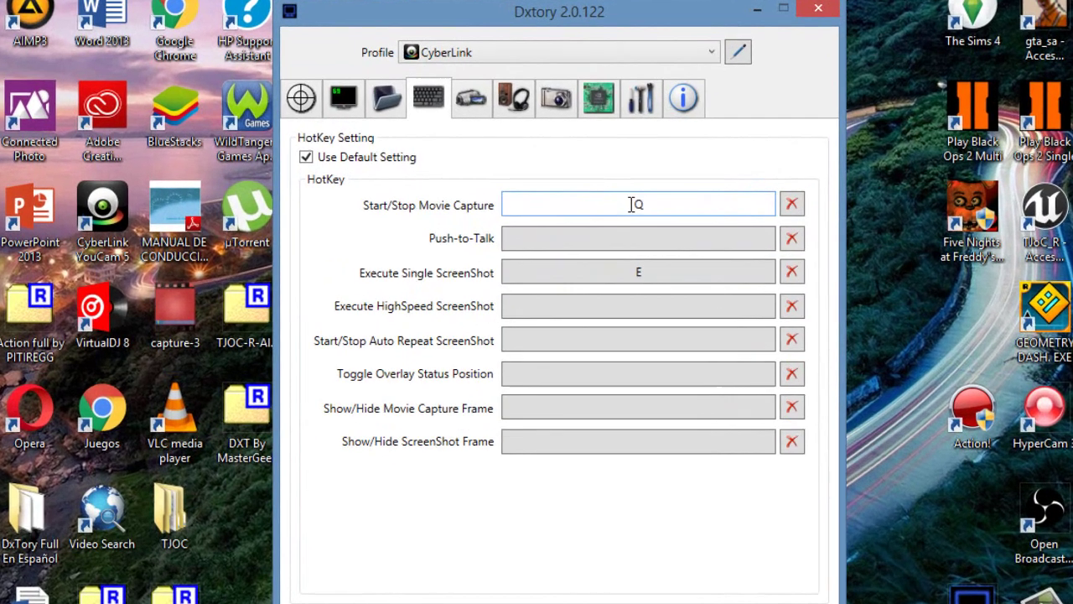
key("KP_1")
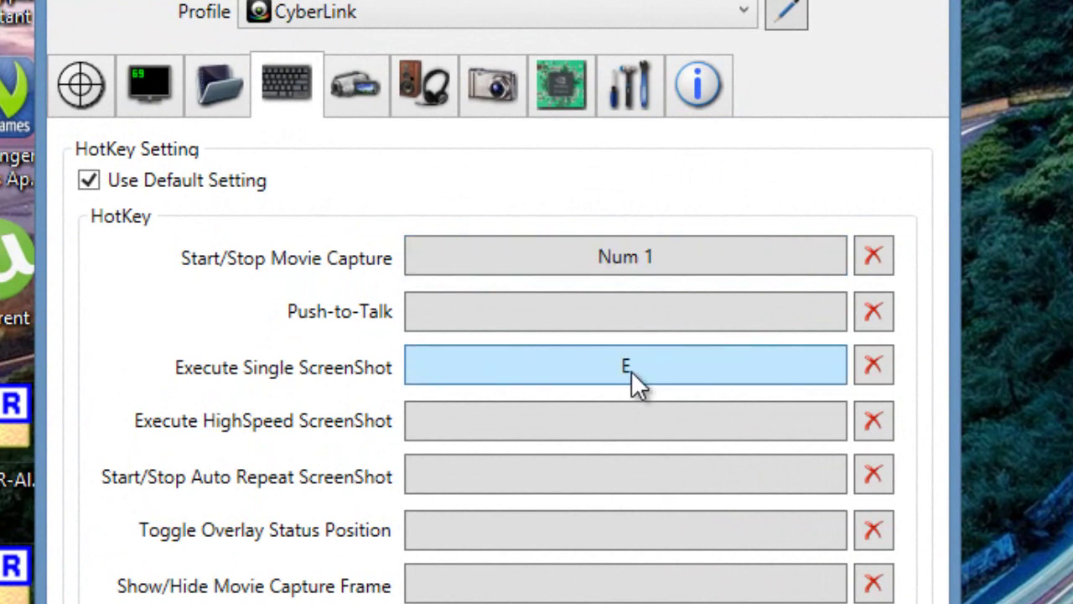
left_click(629, 371)
key("KP_0")
Step: Keep Dxtory Video Codec as the movie codec and accept its YUV420(2x2) - Medium Quality format with Compress enabled
left_click(363, 86)
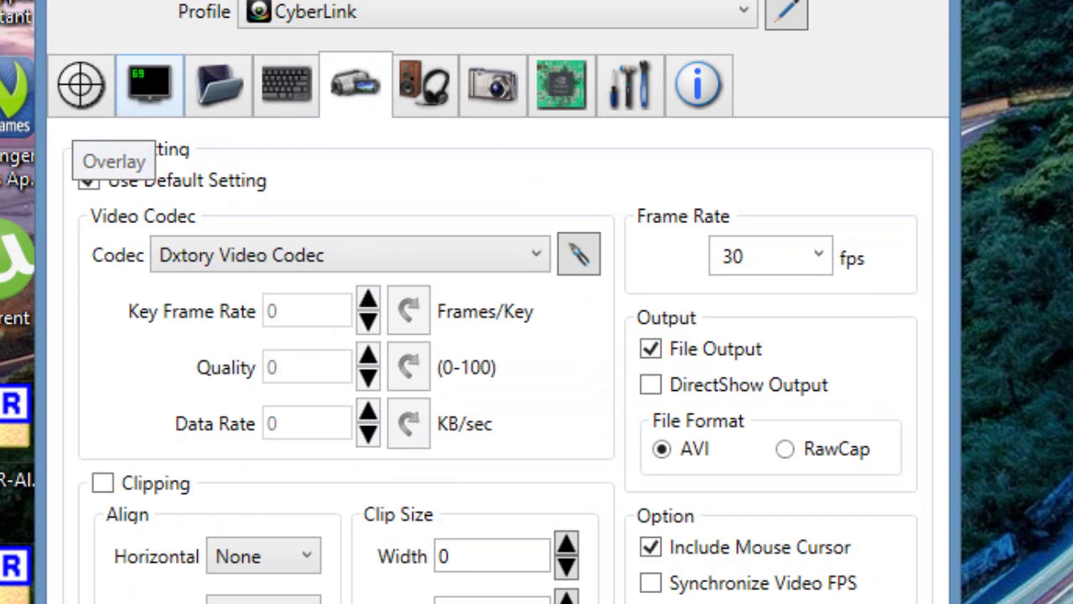
left_click(532, 261)
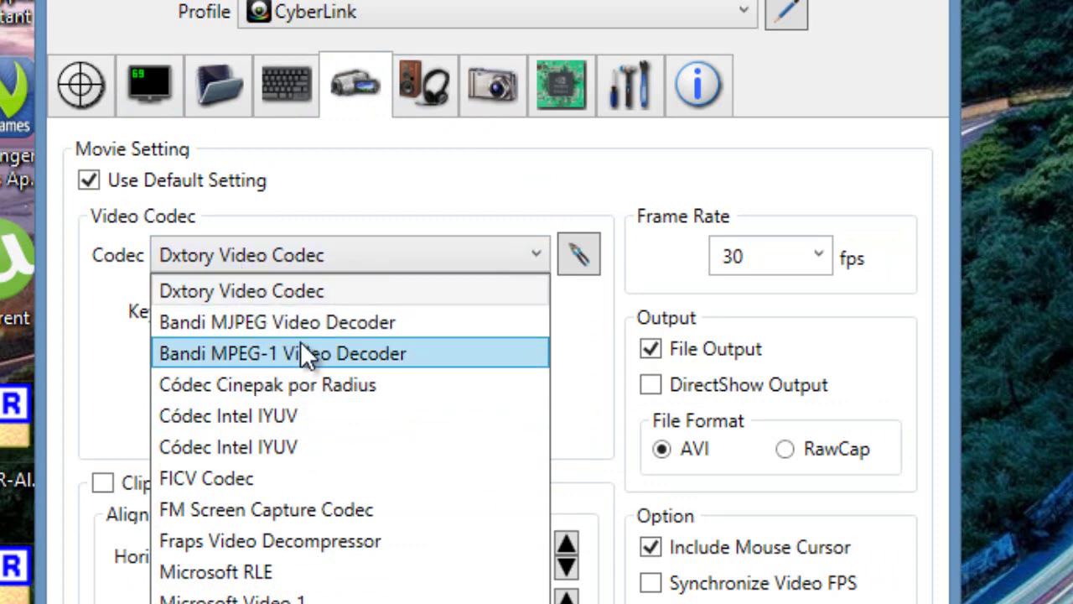
left_click(467, 253)
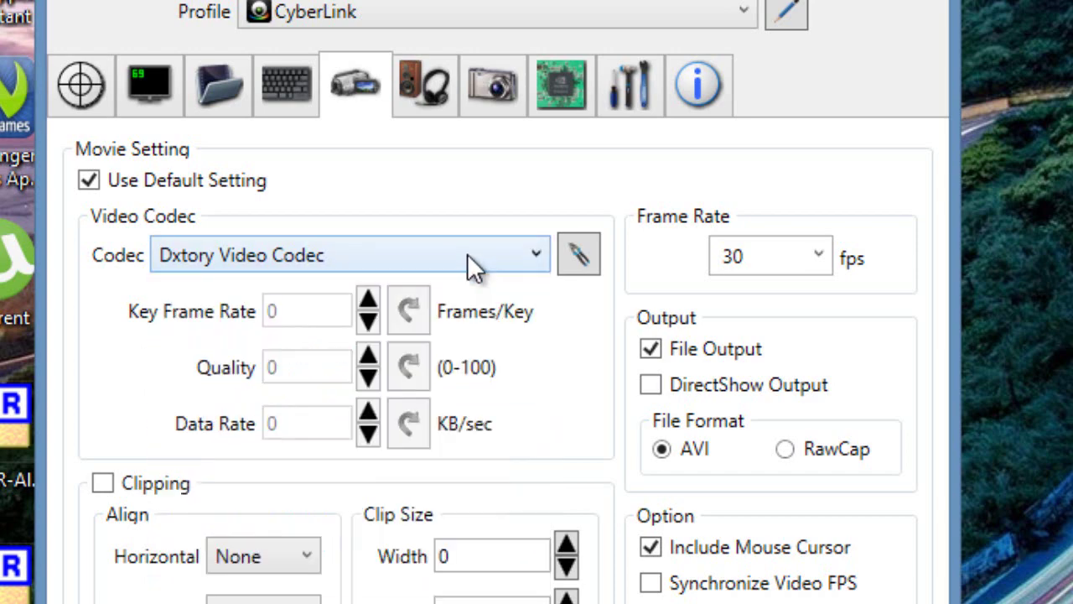
left_click(467, 254)
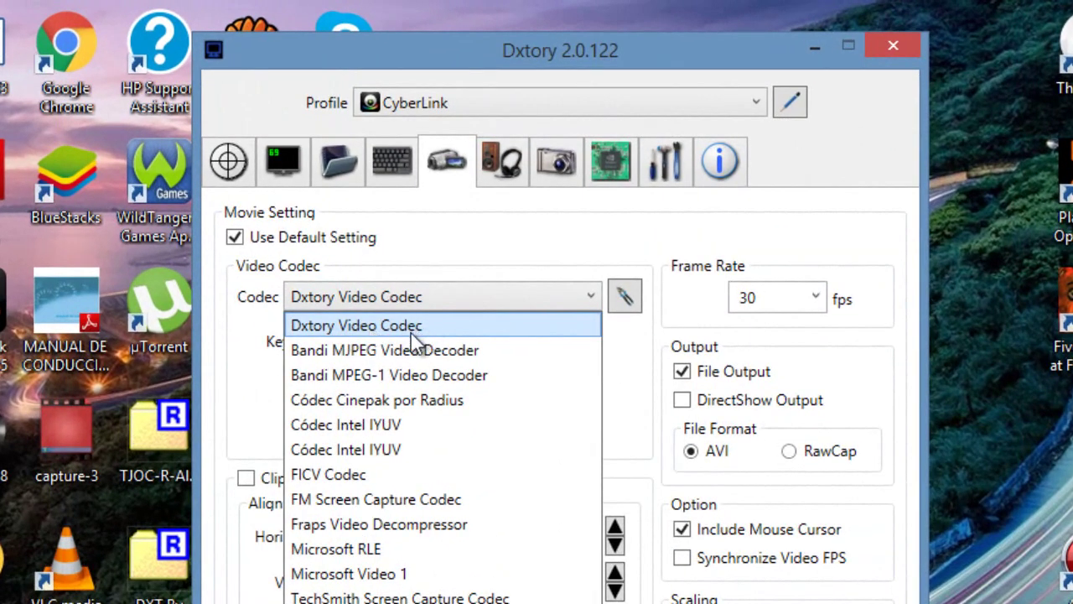
left_click(622, 299)
left_click(622, 298)
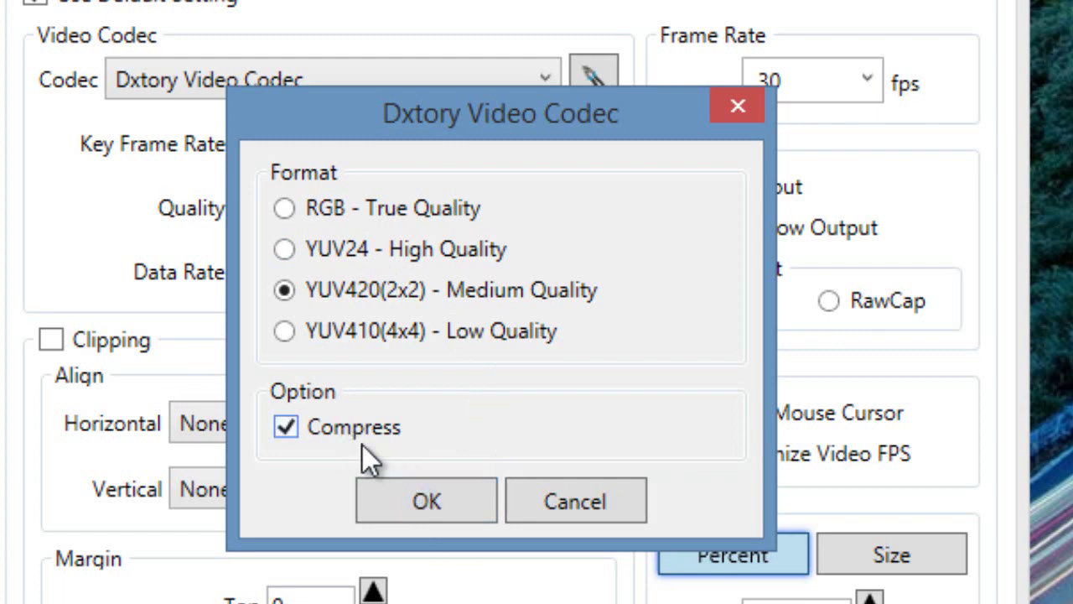
left_click(417, 507)
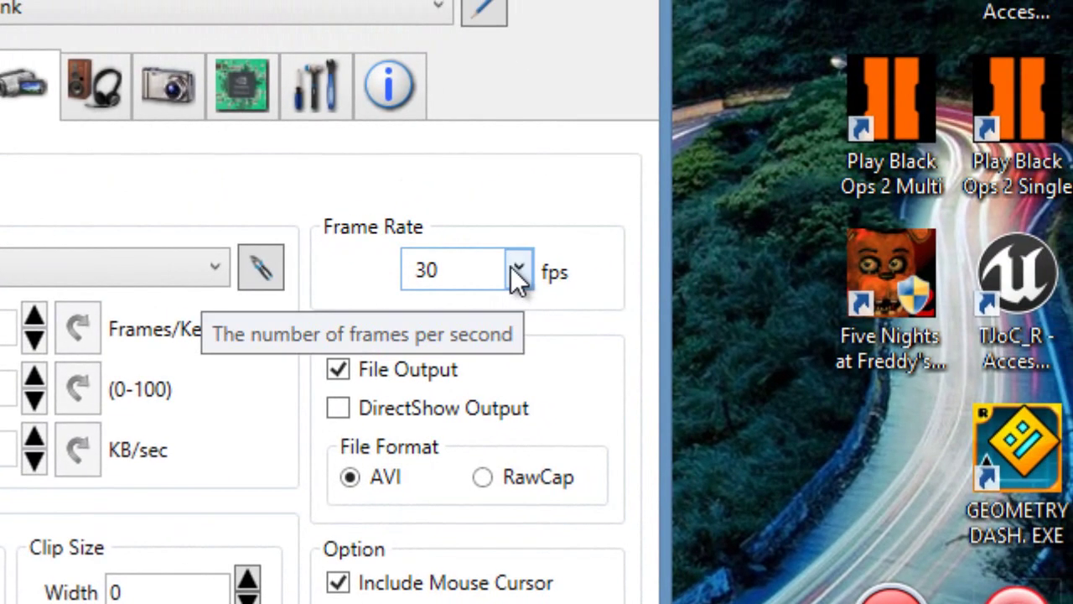
Step: Review the available movie frame rates and keep 30 fps
left_click(519, 270)
left_click(510, 272)
left_click(482, 268)
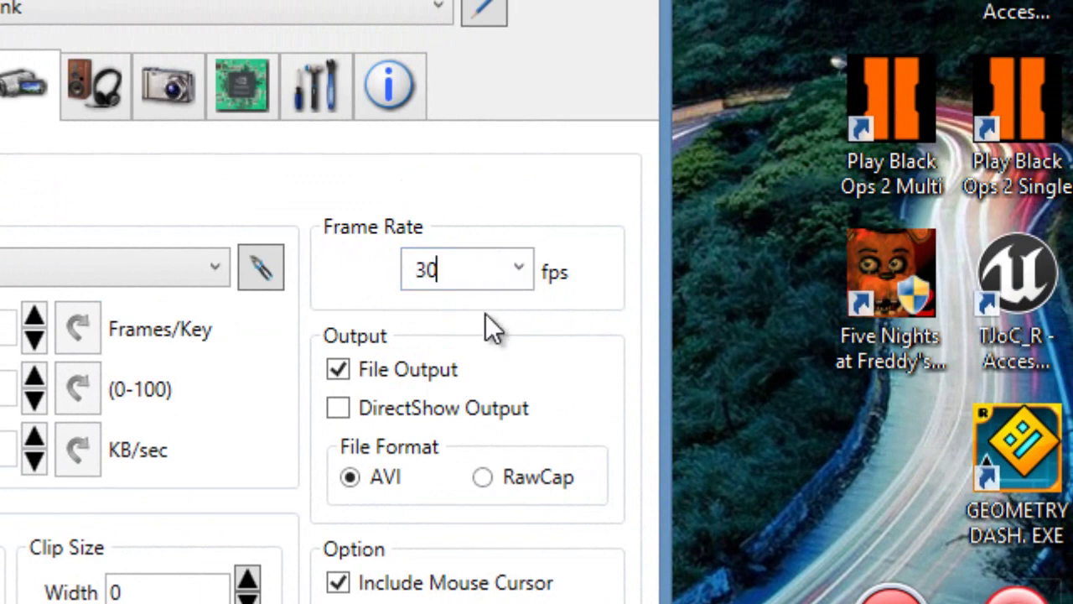
left_click(519, 270)
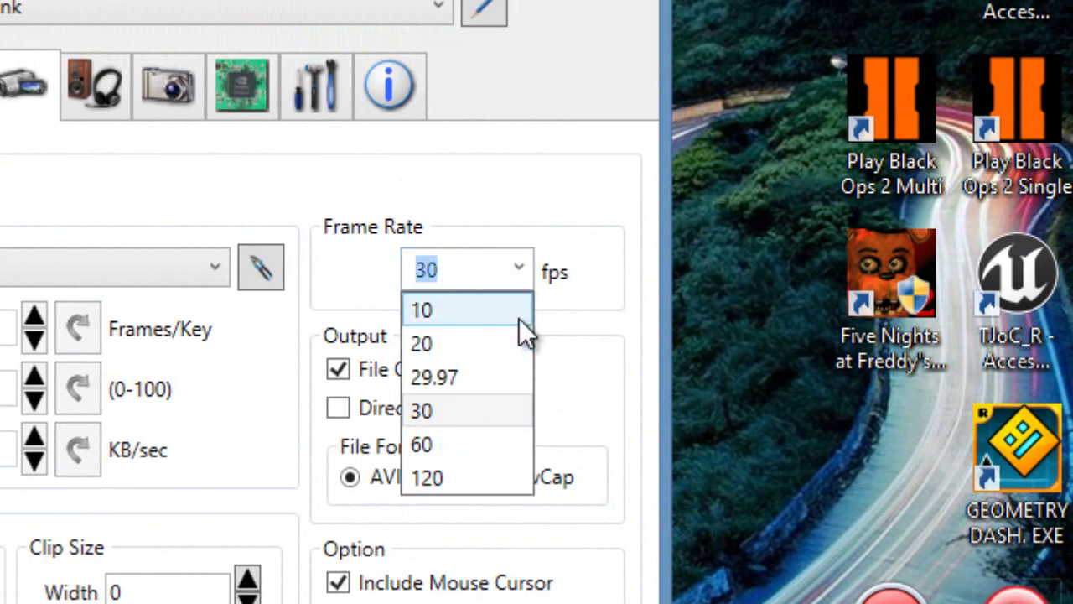
left_click(521, 272)
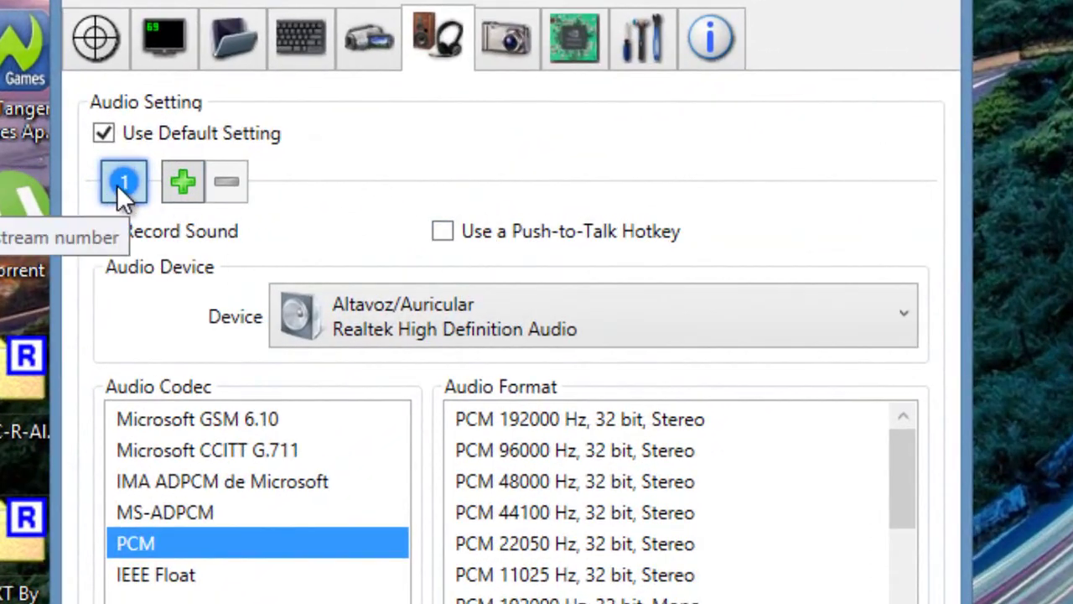
Step: Choose Altavoz/Auricular (Realtek High Definition Audio) as the recording device of audio stream 1
left_click(447, 312)
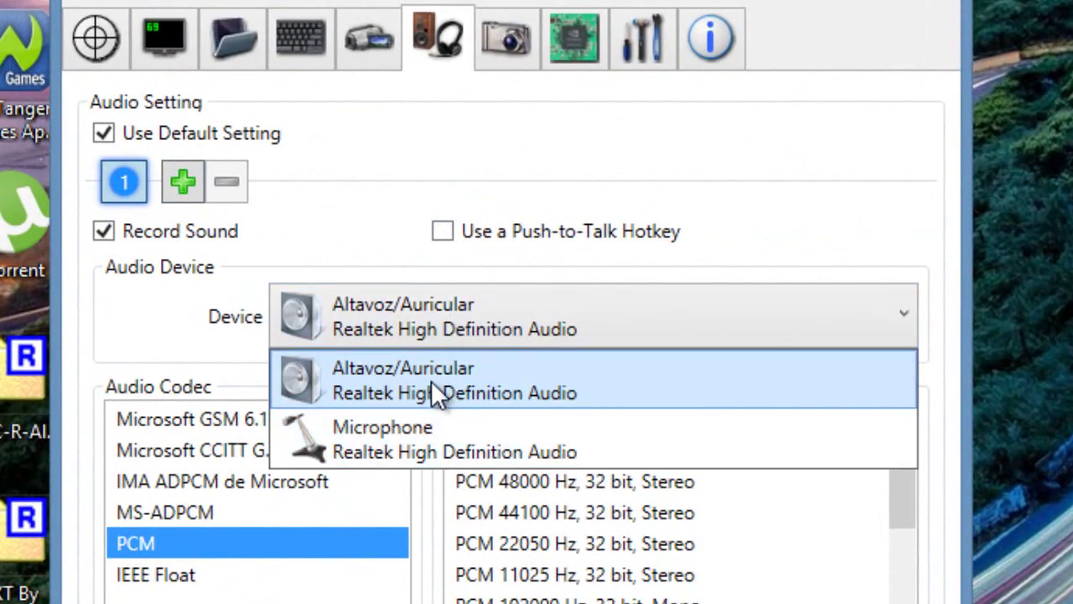
left_click(431, 382)
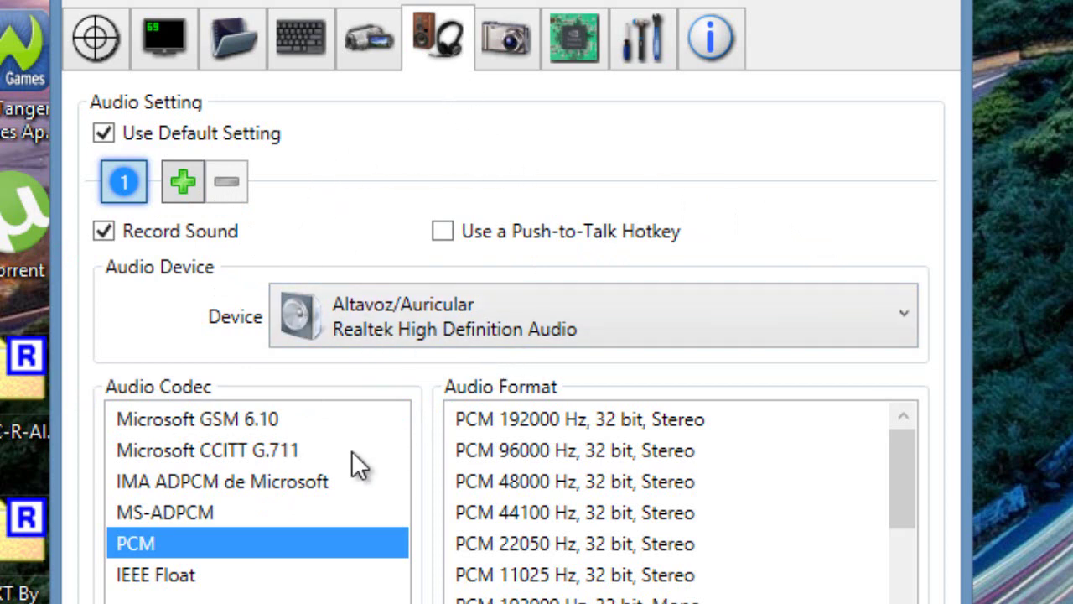
Step: Try a second audio stream with Microphone and Altavoz/Auricular as its device, and remove that stream
left_click(189, 193)
left_click(177, 185)
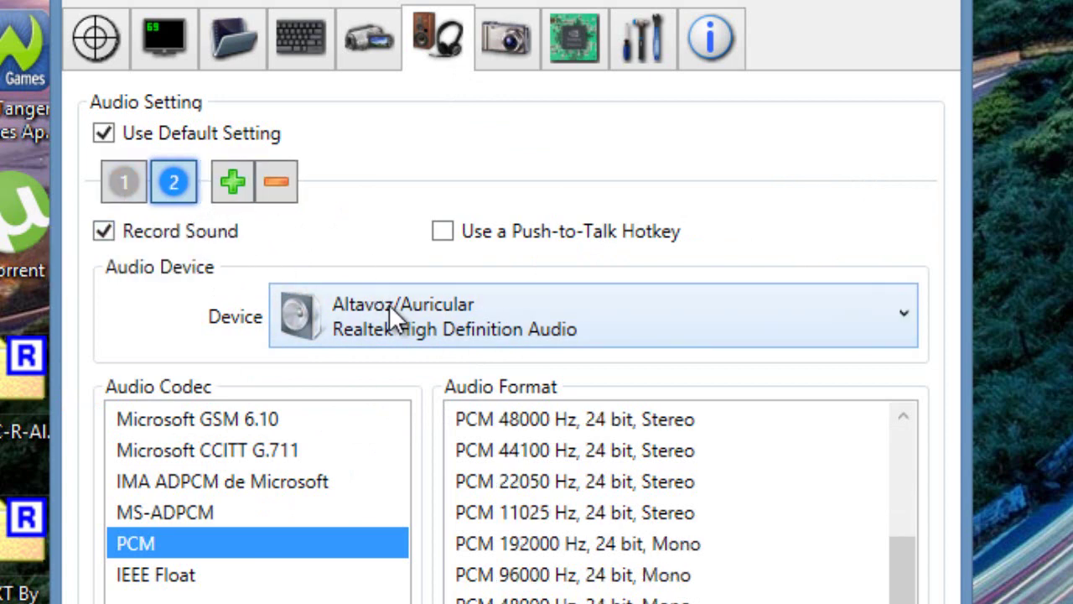
left_click(389, 305)
left_click(401, 423)
left_click(378, 332)
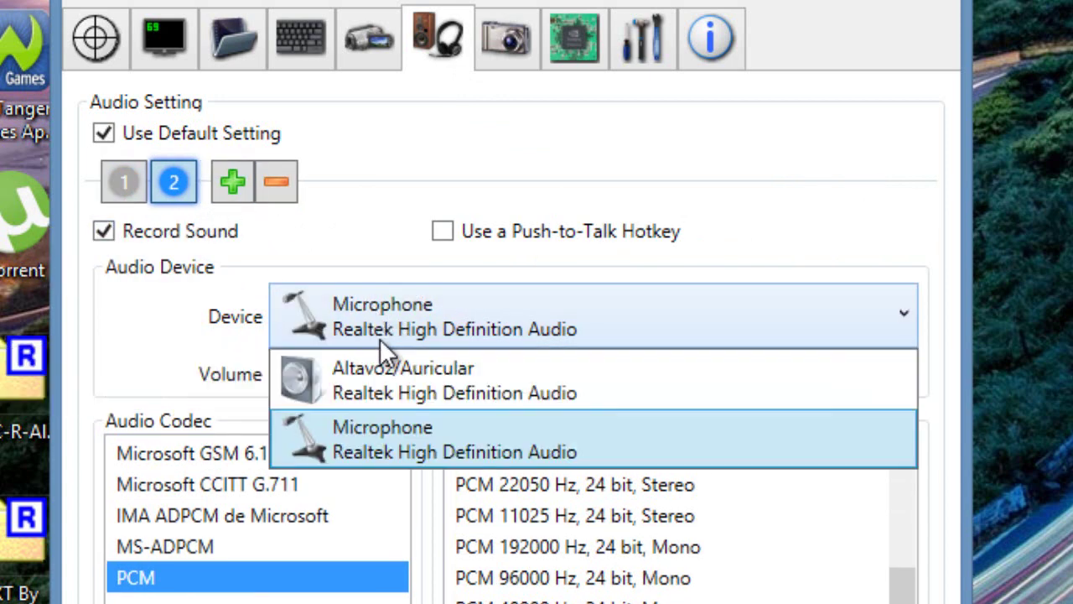
left_click(385, 383)
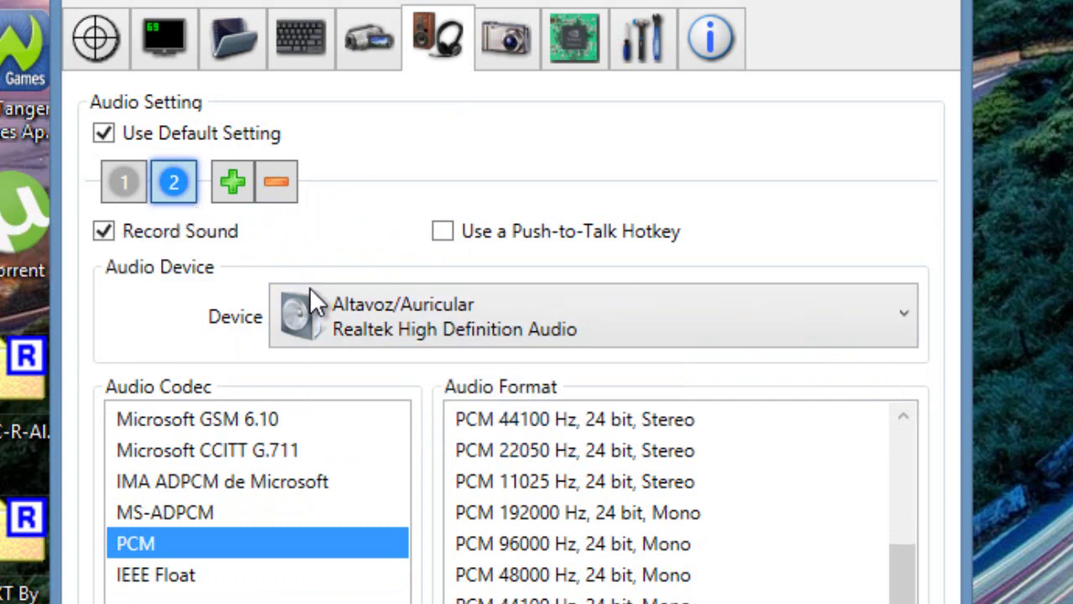
left_click(262, 190)
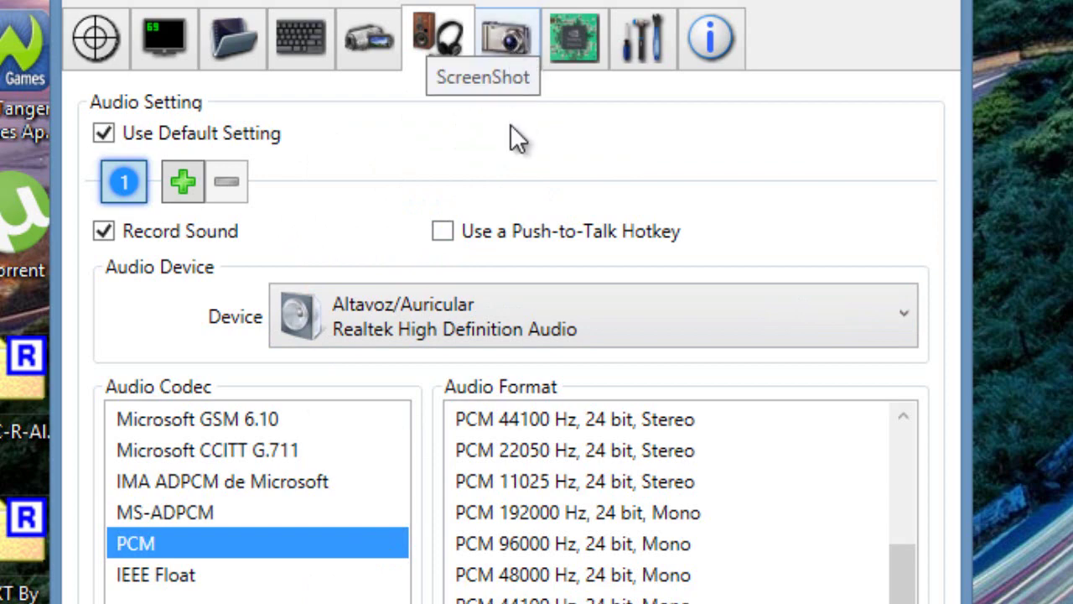
Step: Set the screenshot file format to JPEG
left_click(508, 46)
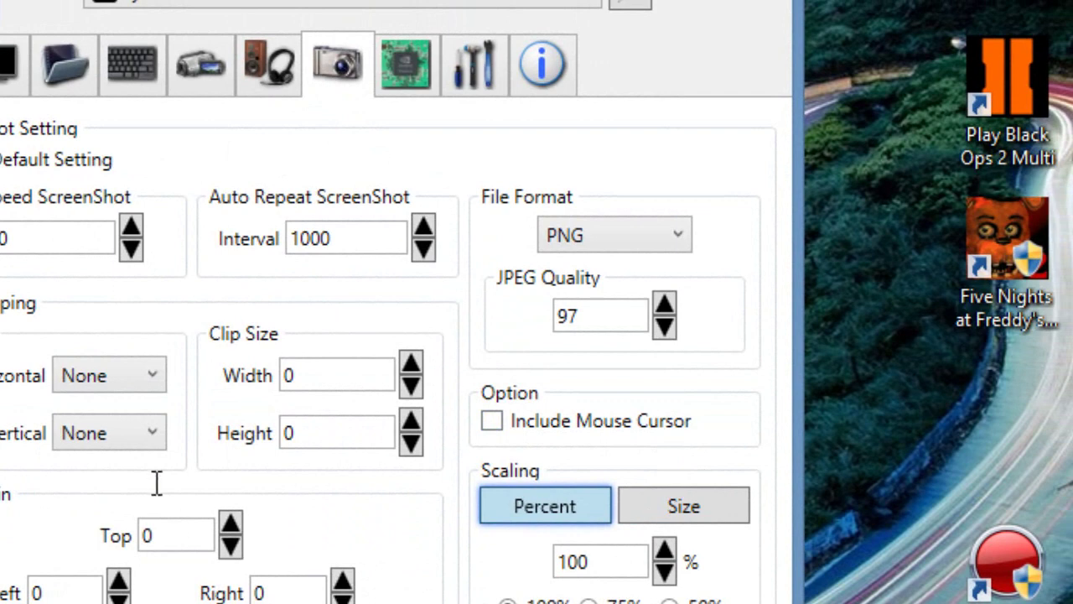
left_click(603, 239)
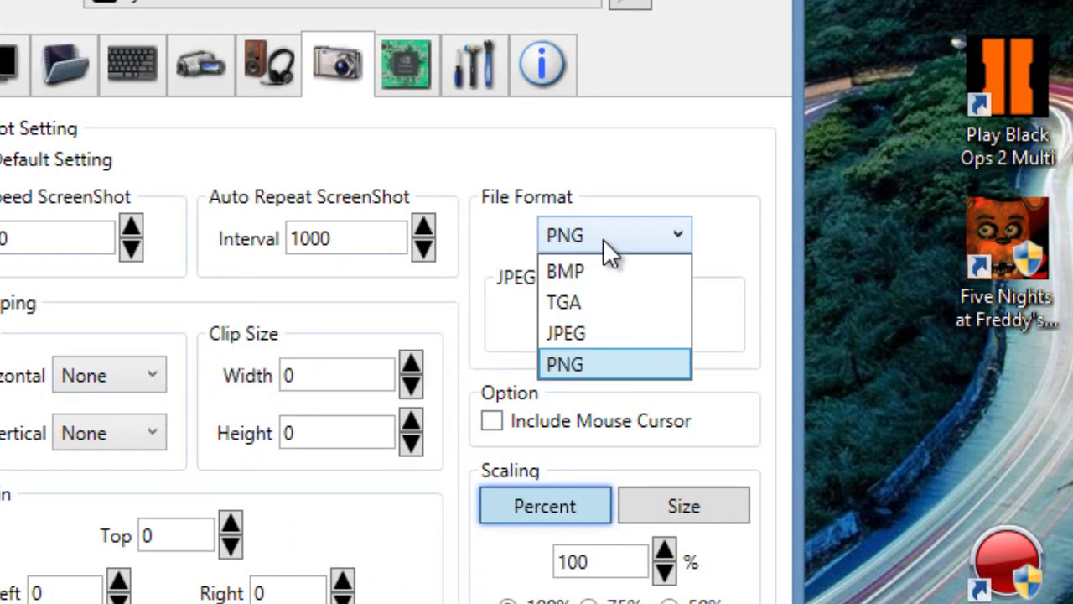
left_click(576, 335)
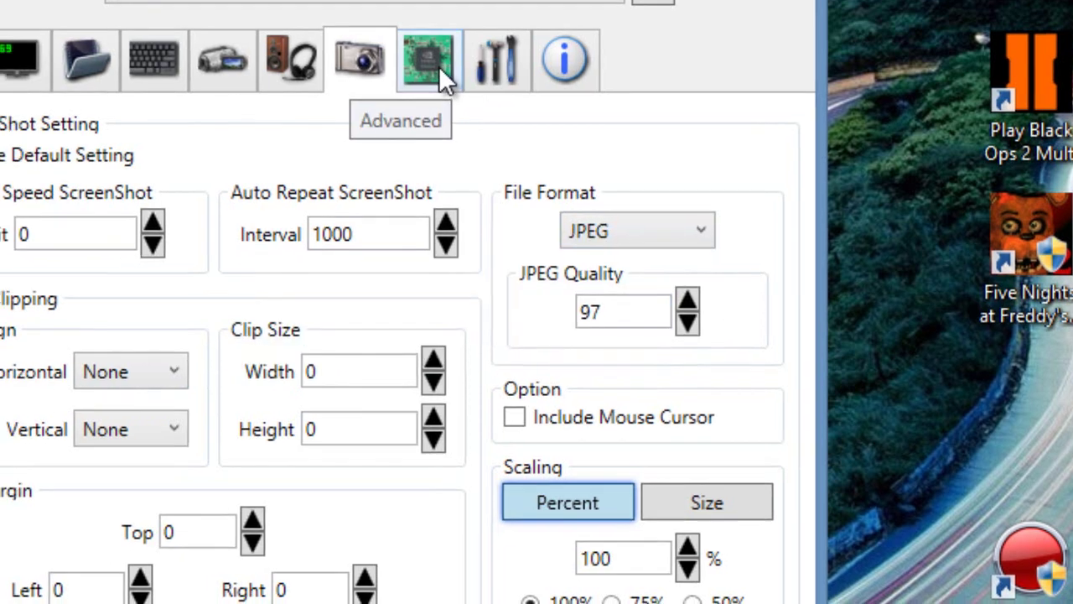
Step: Review the advanced settings, global settings and license information, and minimize Dxtory
left_click(417, 75)
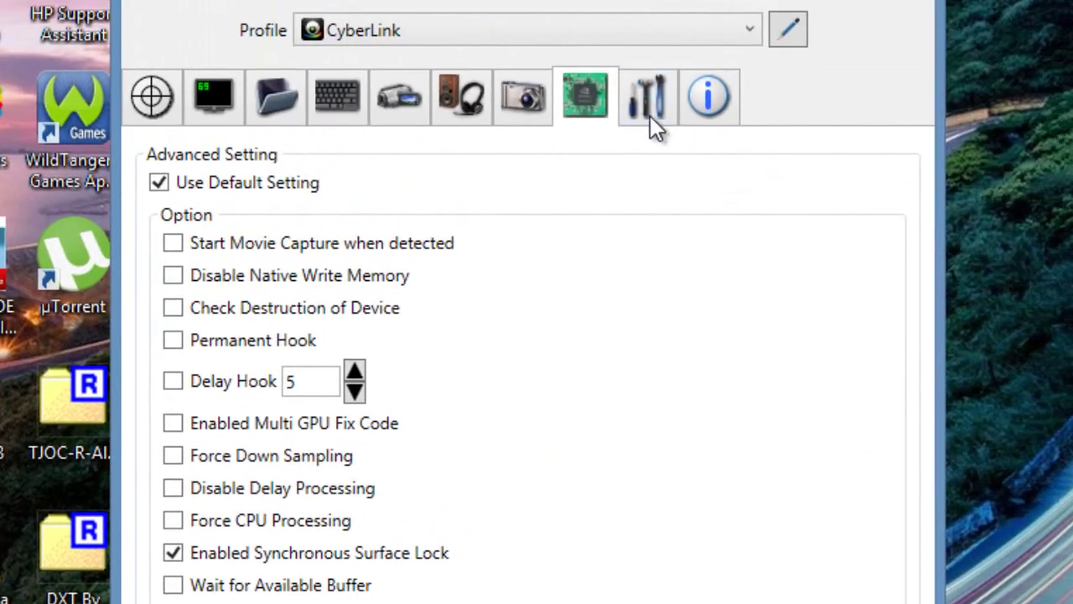
left_click(648, 97)
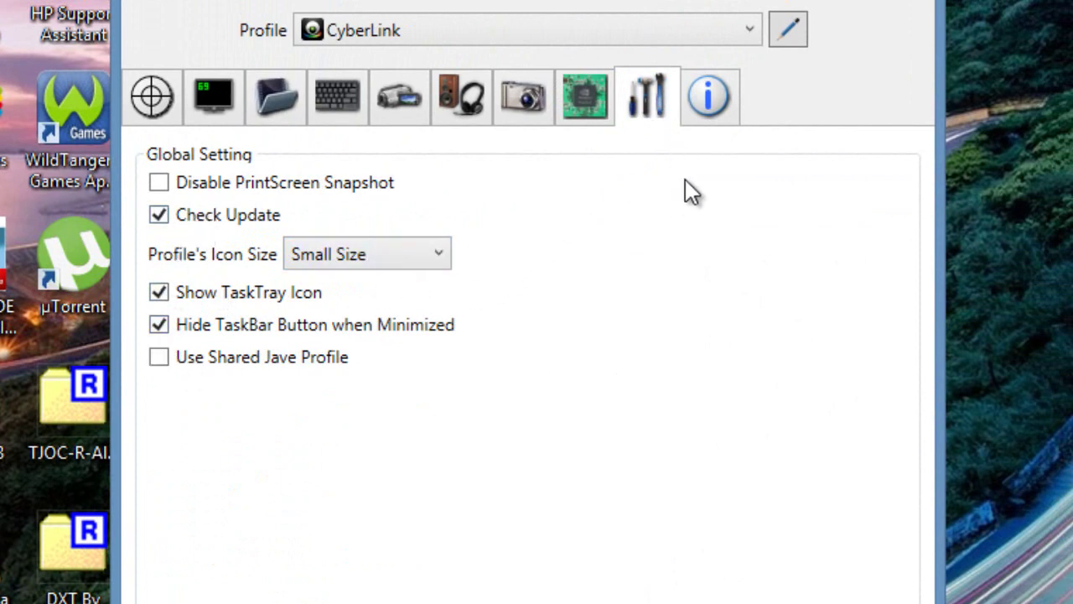
left_click(699, 117)
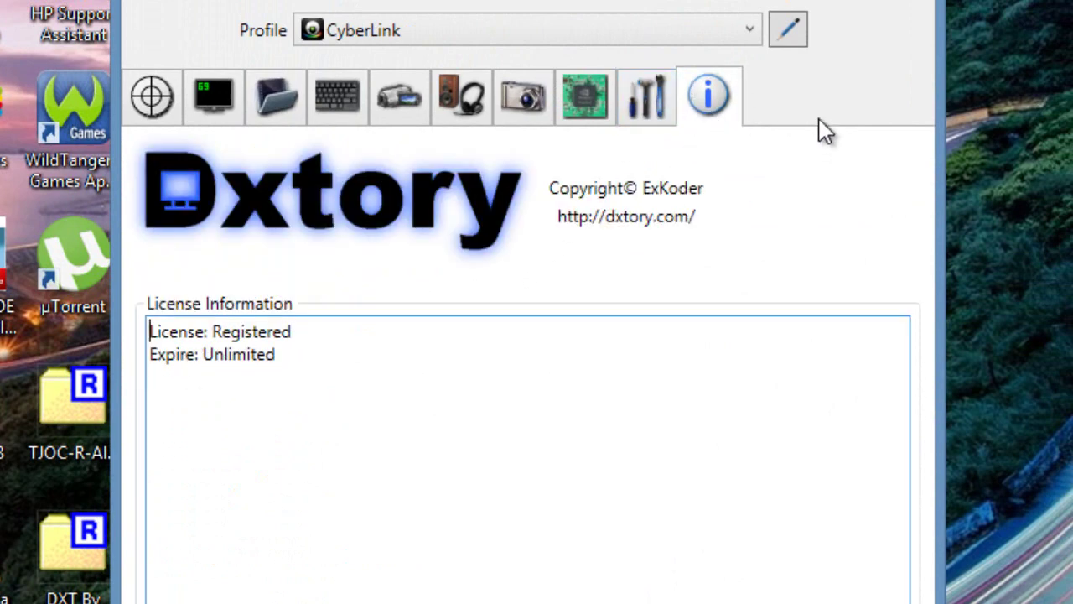
left_click(815, 1)
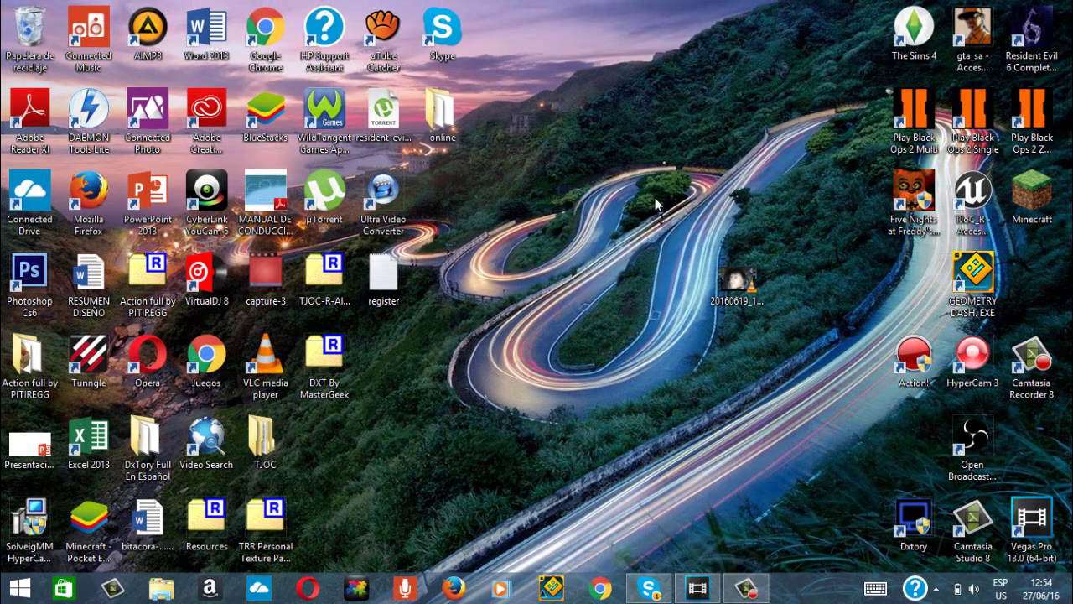
Step: Import the desktop video 20160619_175230 into Vegas Pro and place it at the start of the timeline
left_click(696, 587)
left_click(1003, 8)
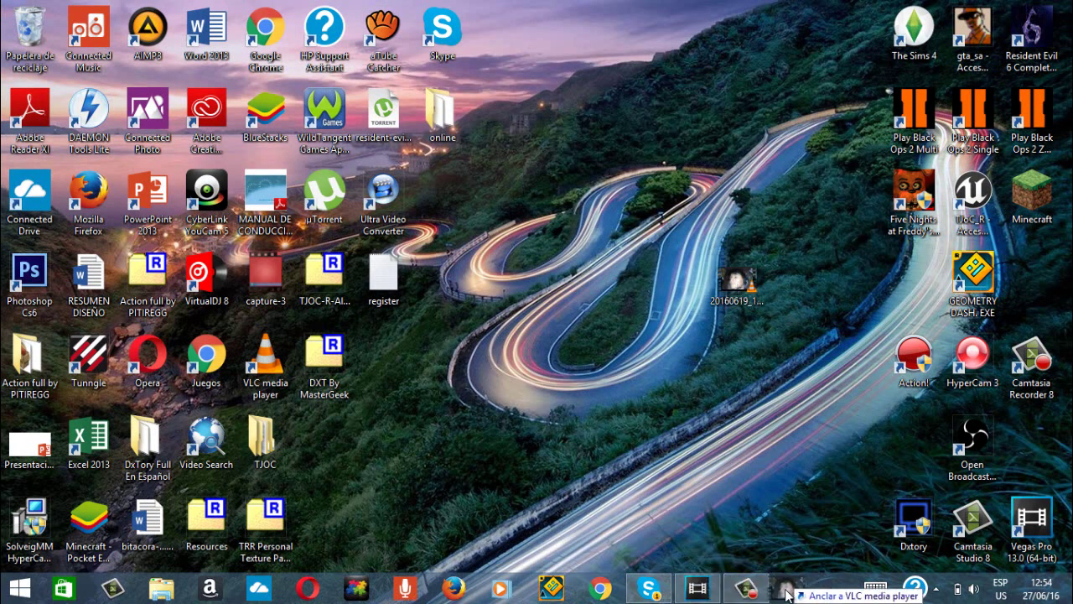
left_click(686, 591)
left_click_drag(304, 423, 171, 428)
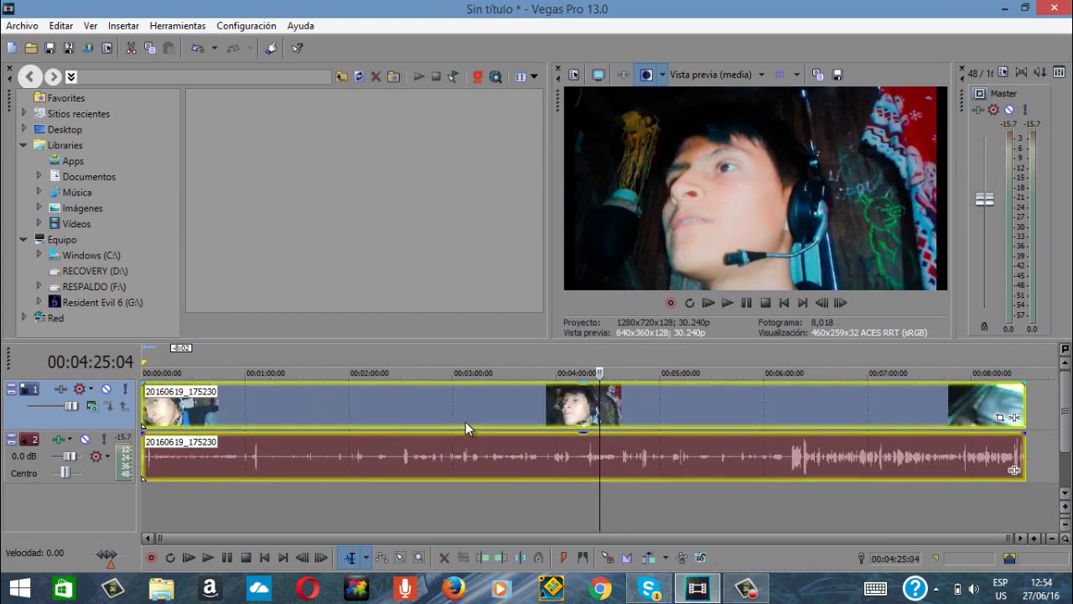
right_click(417, 410)
left_click(794, 380)
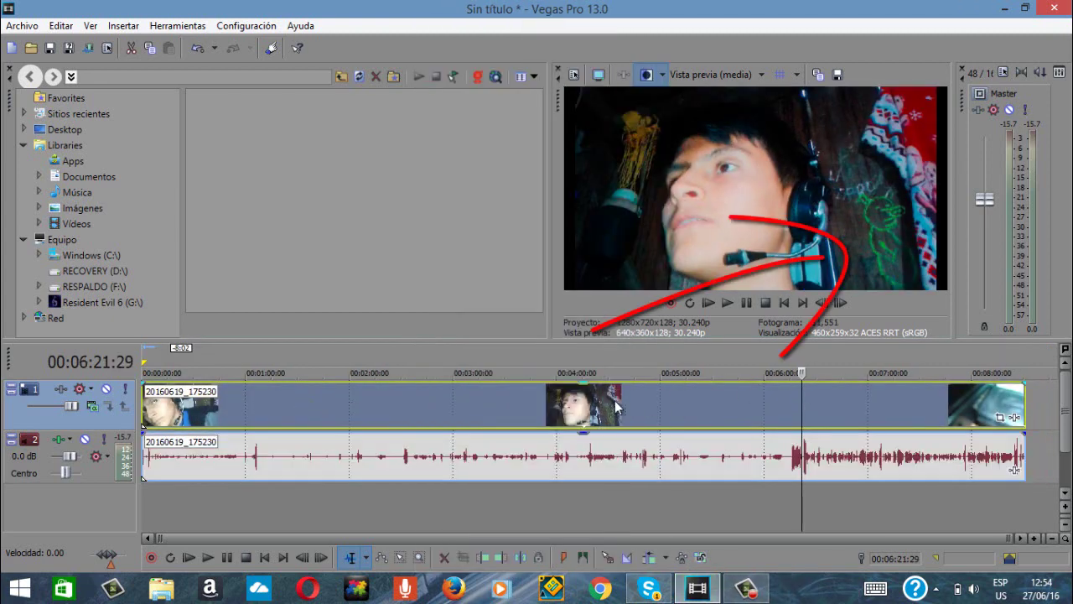
left_click(461, 399)
right_click(461, 399)
left_click(516, 584)
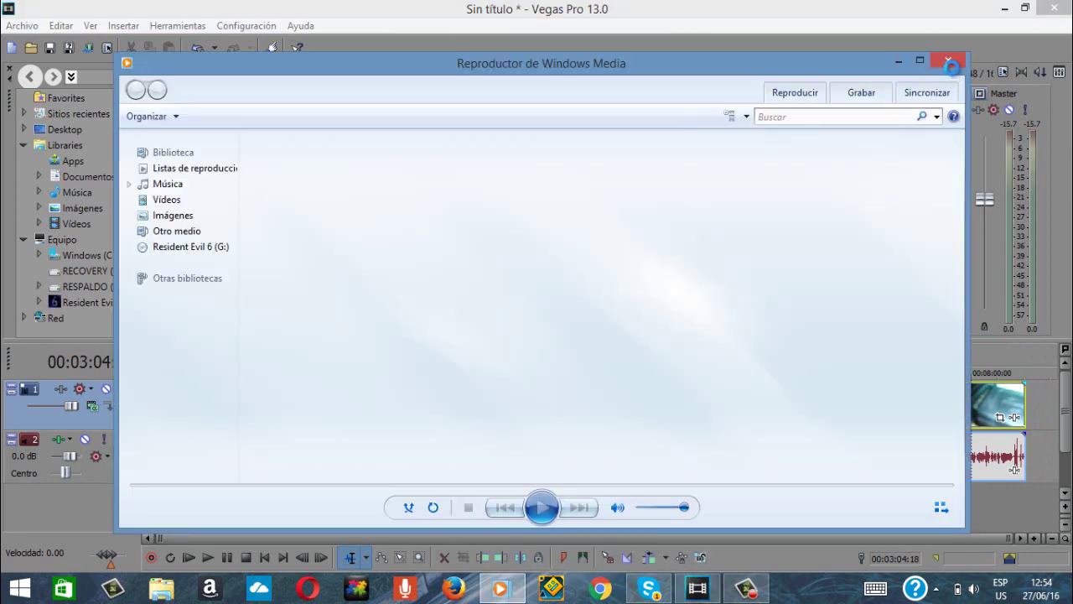
left_click(948, 62)
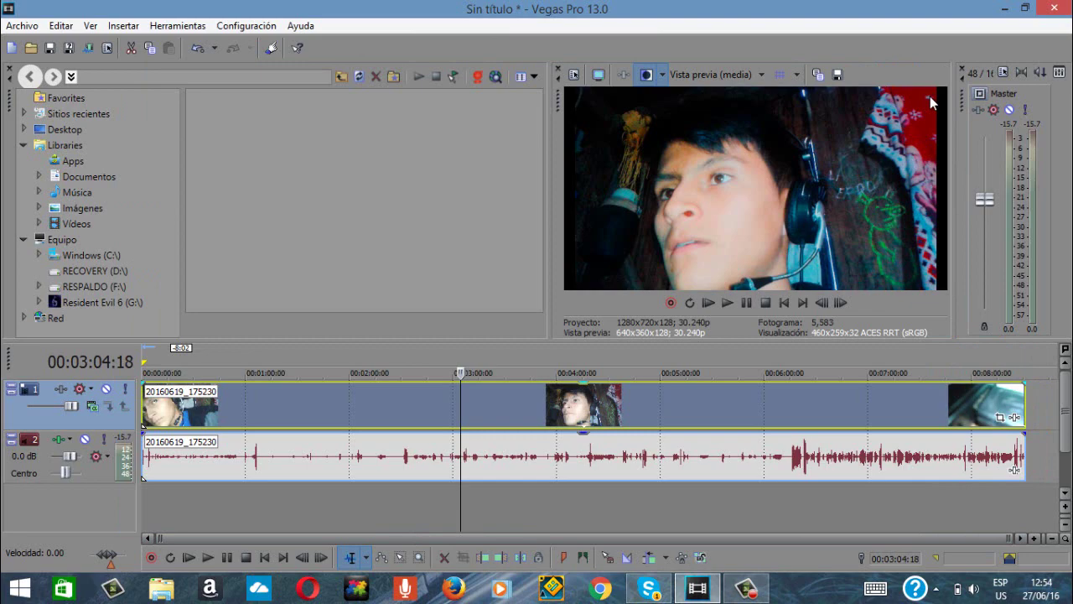
Step: Enable Reducir parpadeo de entrelazado and choose Deshabilitar re-muestreo in the video event's properties
right_click(406, 407)
left_click(444, 561)
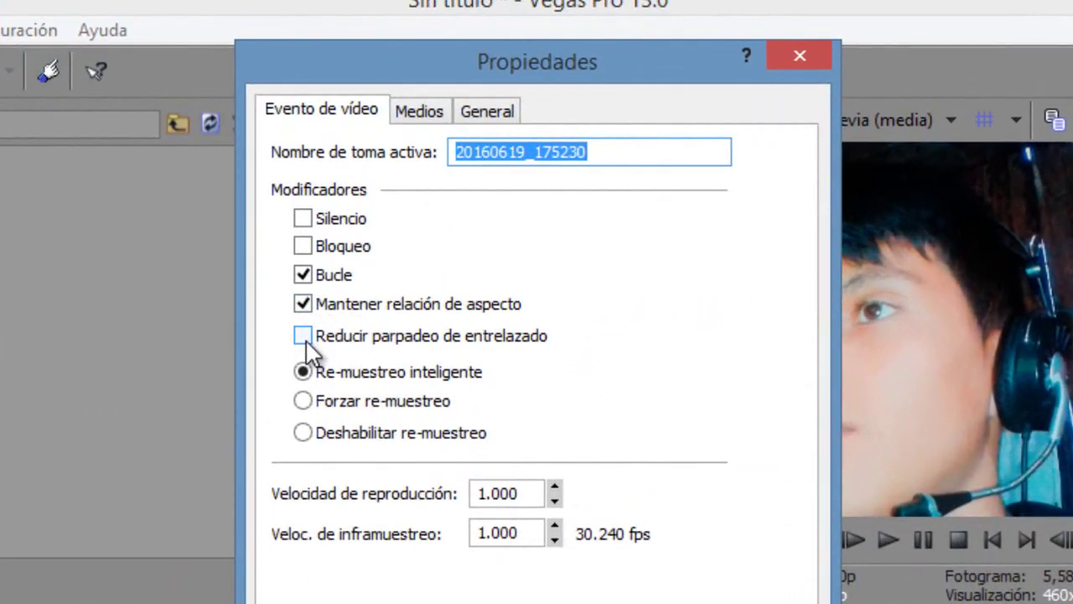
left_click(395, 211)
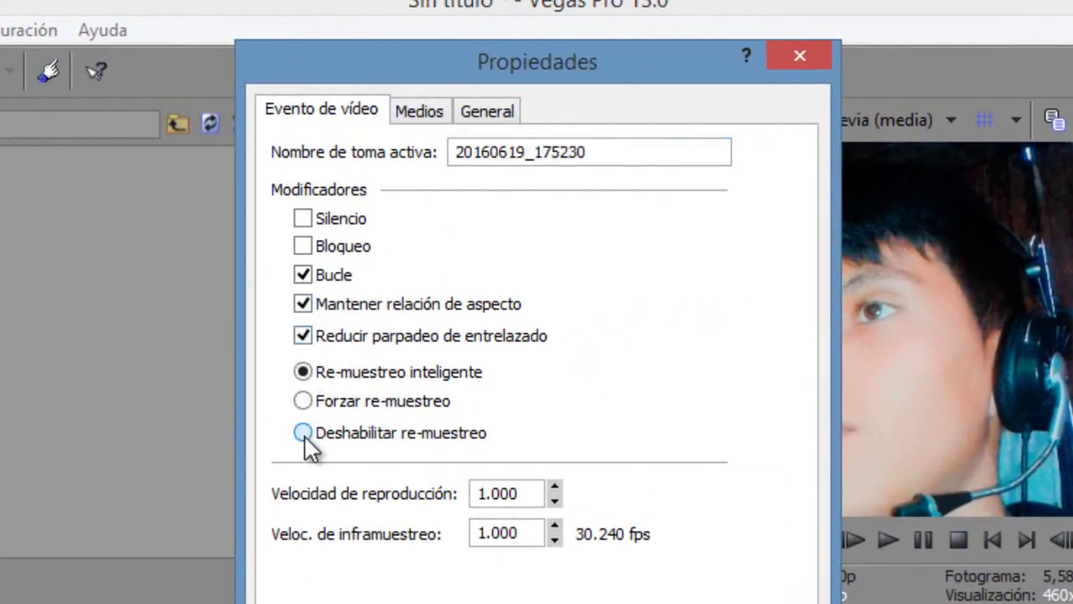
left_click(304, 434)
key("Return")
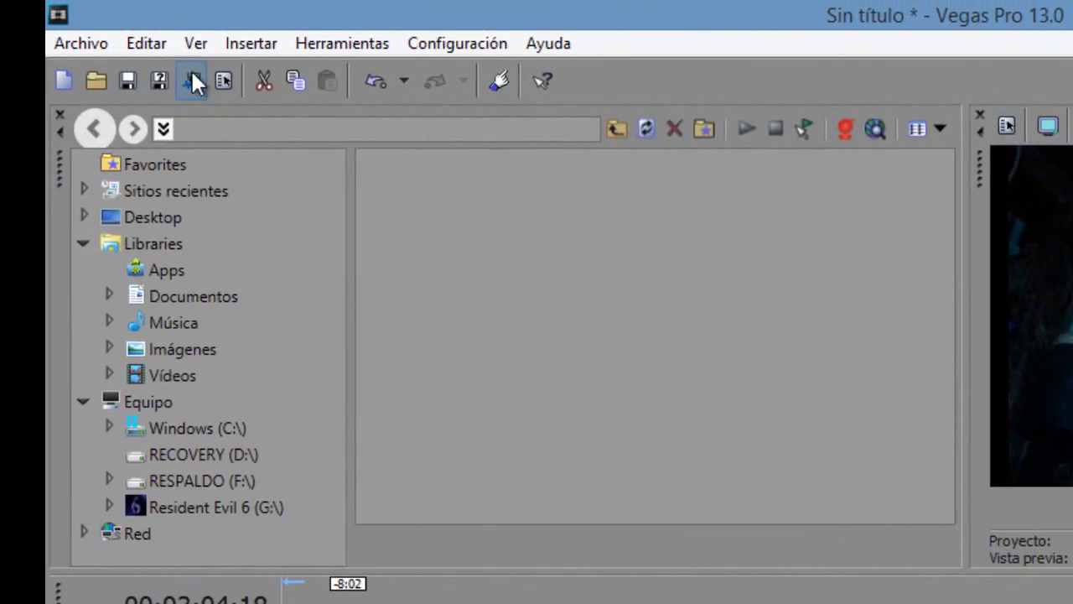
Step: Start rendering the project and select the Internet HD 1080p template under MainConcept AVC/AAC
left_click(196, 80)
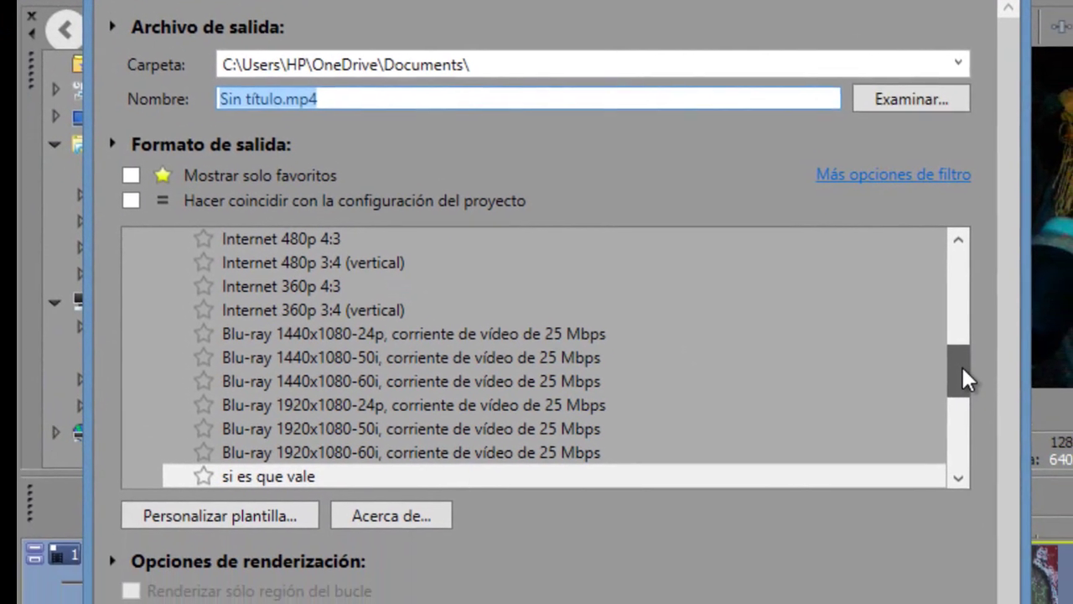
left_click_drag(961, 379, 933, 172)
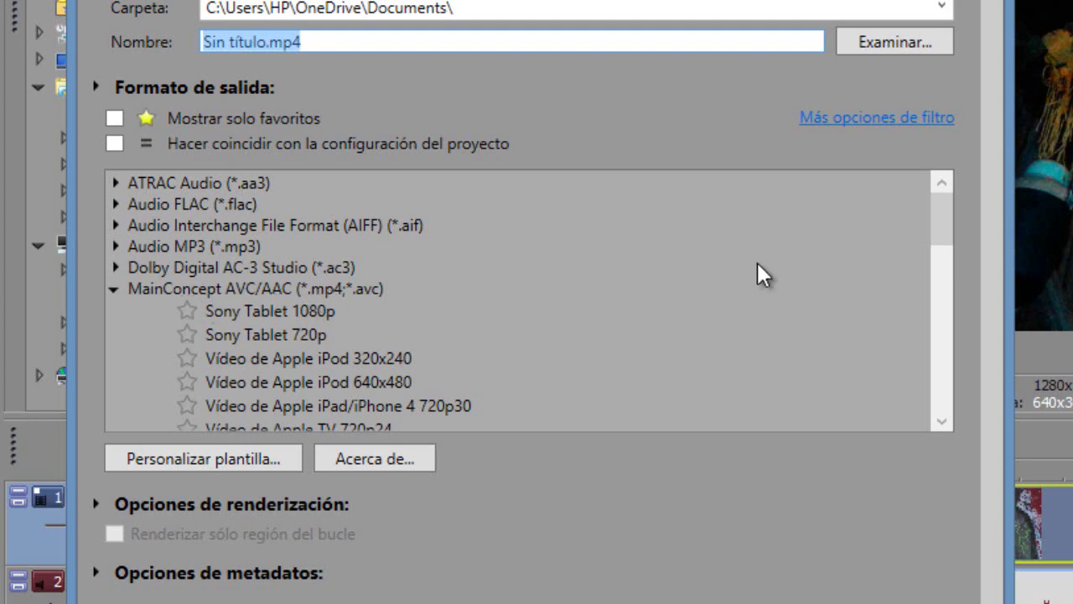
left_click_drag(942, 212, 918, 241)
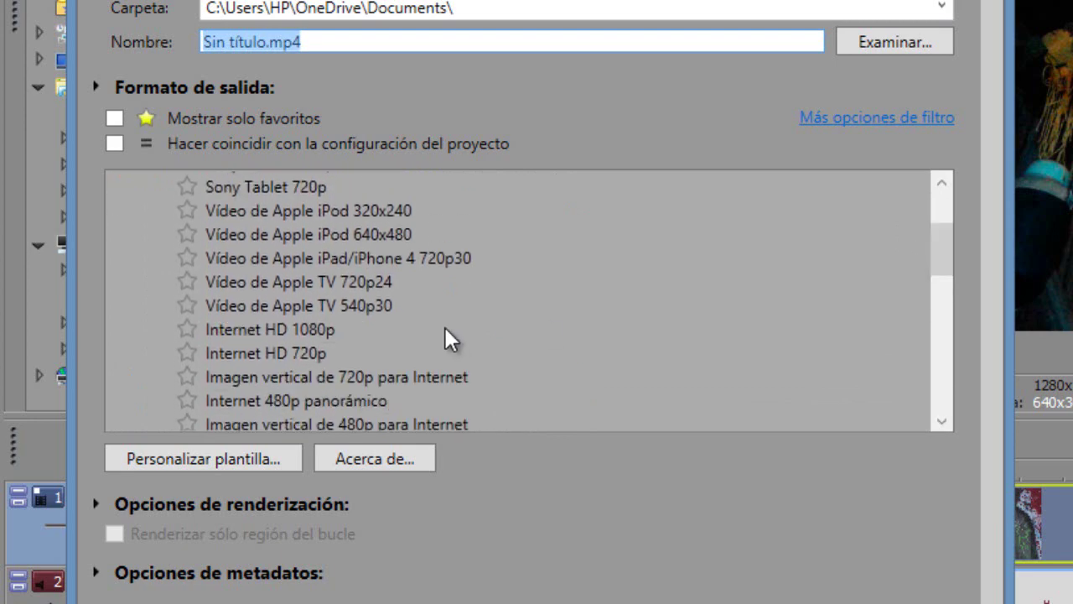
left_click(266, 331)
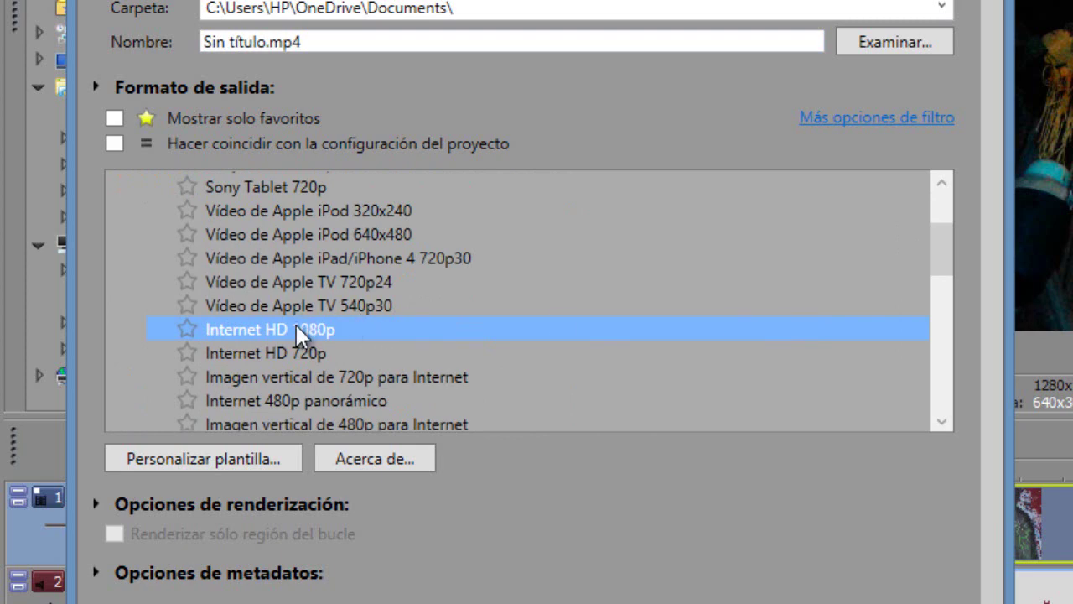
left_click_drag(949, 240, 942, 310)
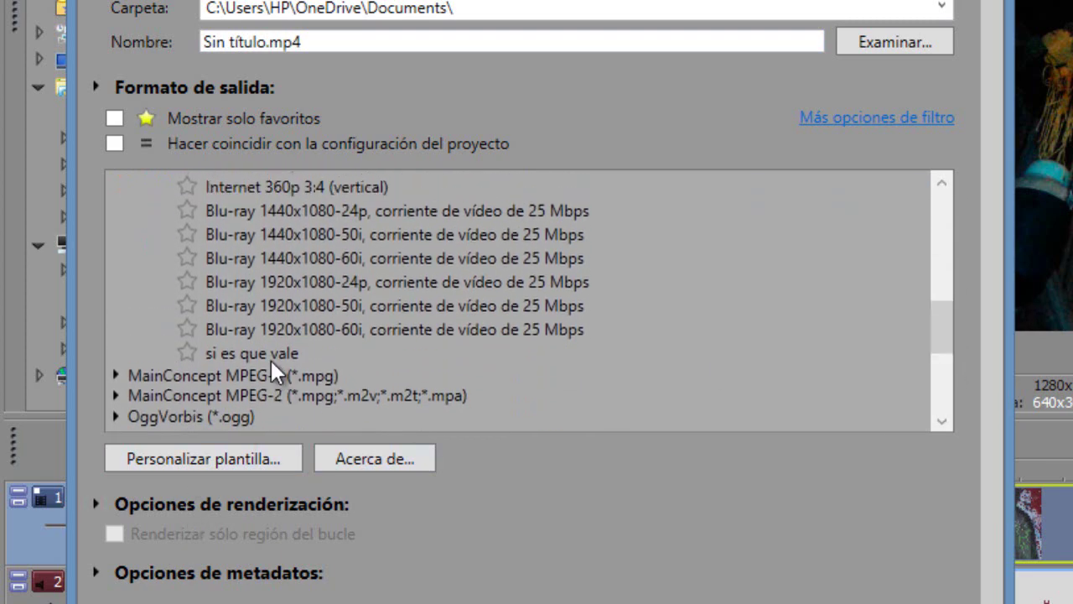
left_click(221, 454)
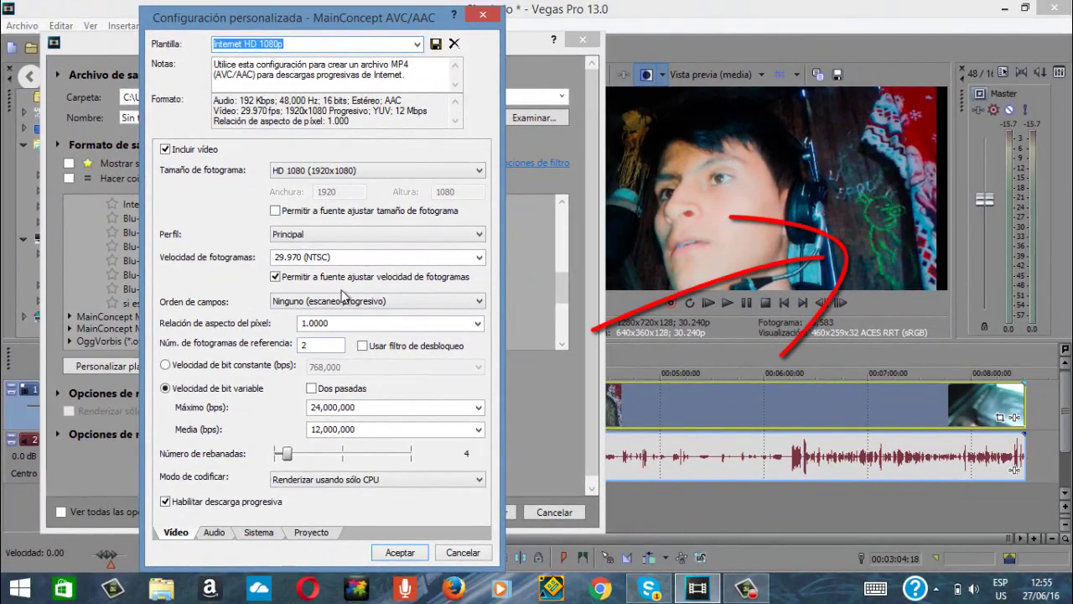
left_click(468, 553)
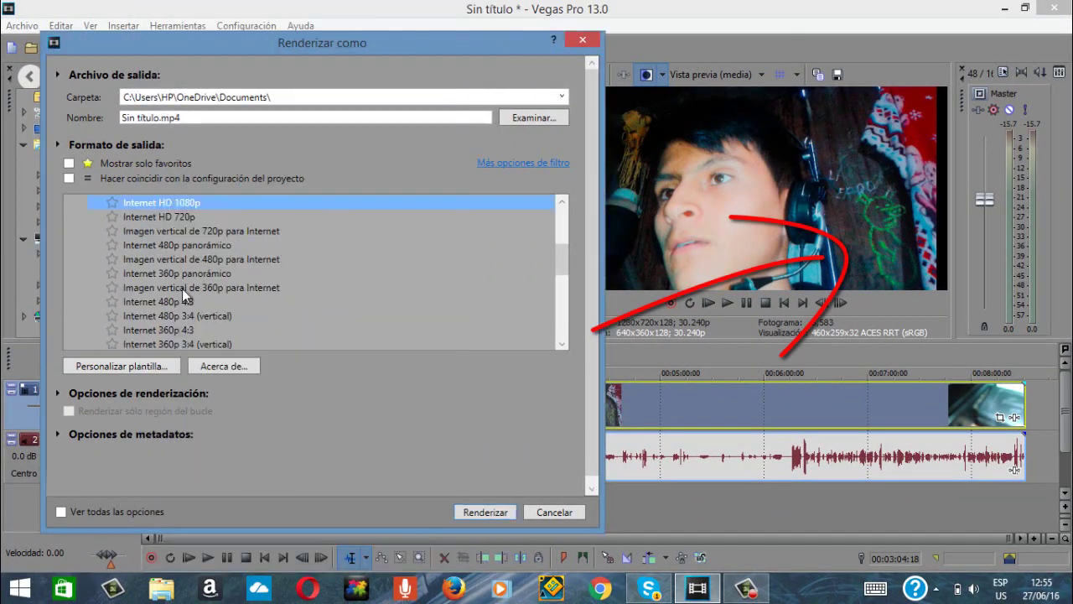
Step: Select the saved render template "si es que vale" and open its custom settings
left_click_drag(565, 268, 565, 301)
left_click(147, 240)
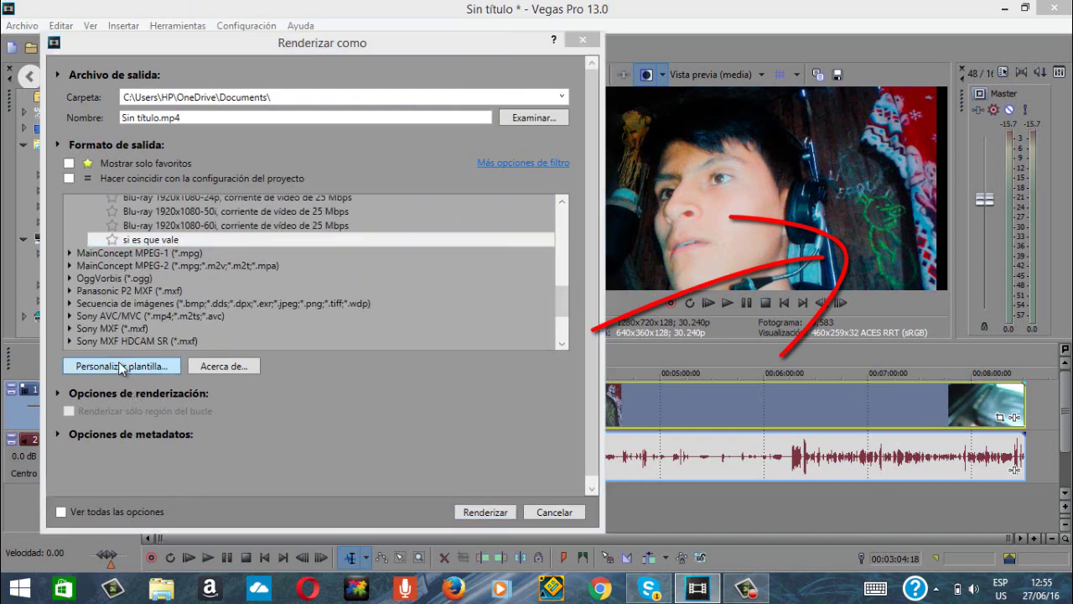
left_click(122, 368)
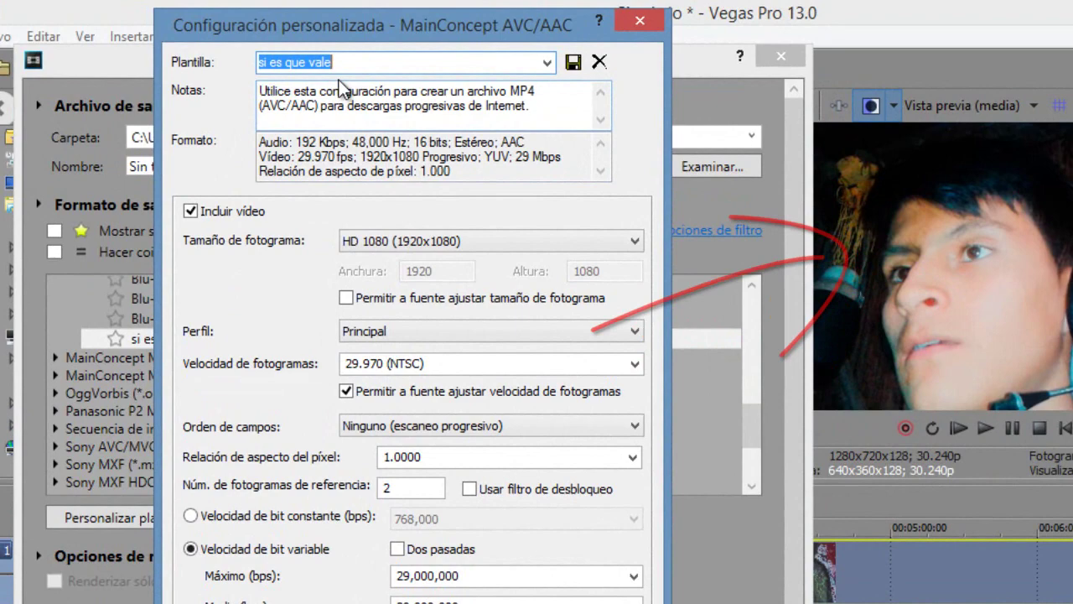
Step: Review the template's name and video settings, including frame size, pixel aspect ratio and maximum variable bit rate
left_click(276, 46)
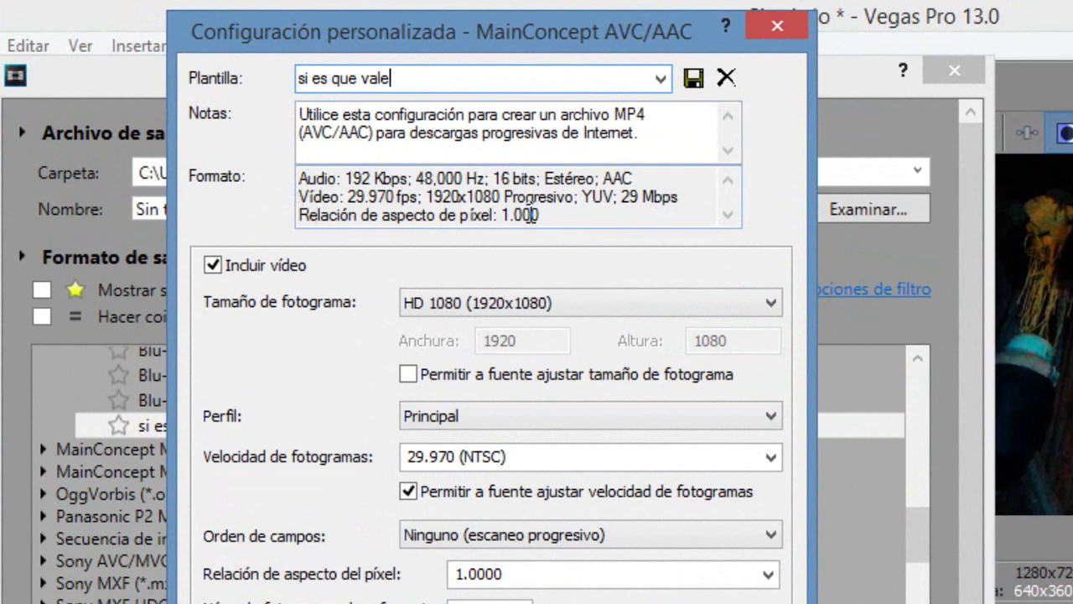
left_click(497, 300)
left_click(504, 303)
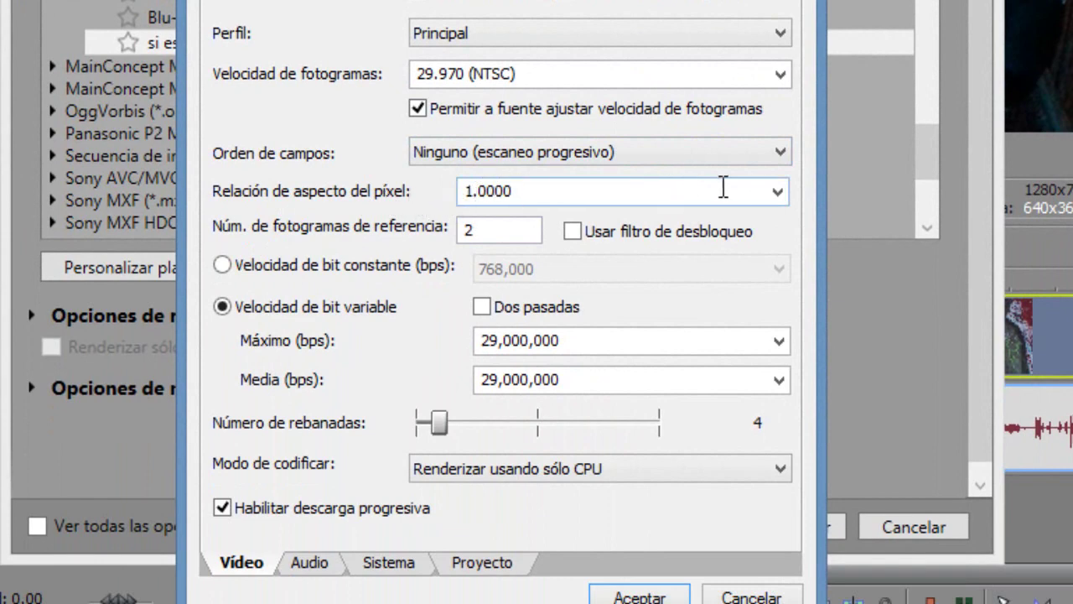
left_click(778, 192)
left_click(778, 192)
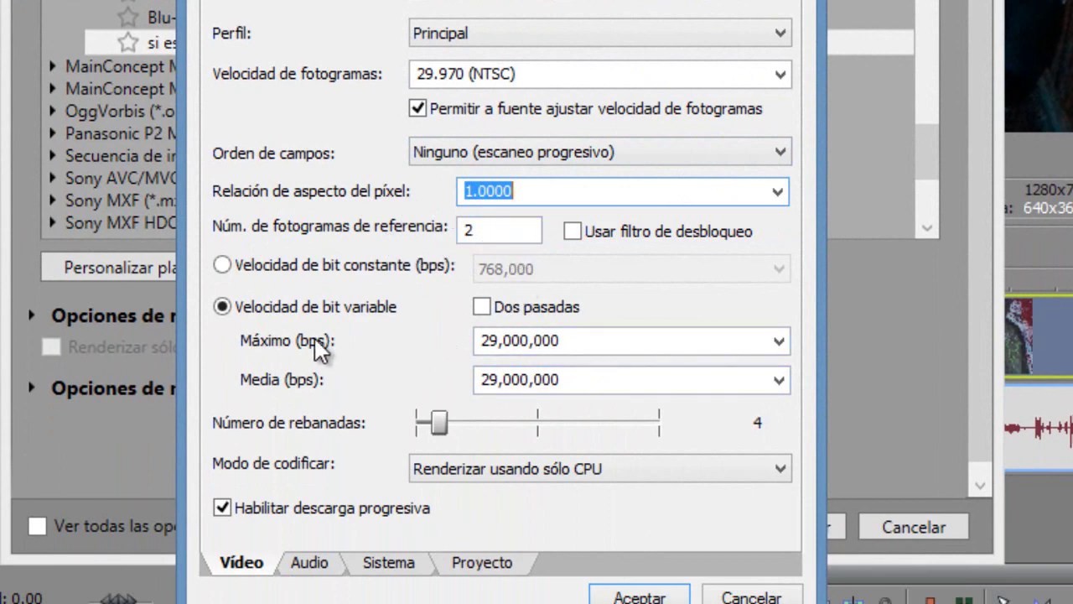
left_click(587, 340)
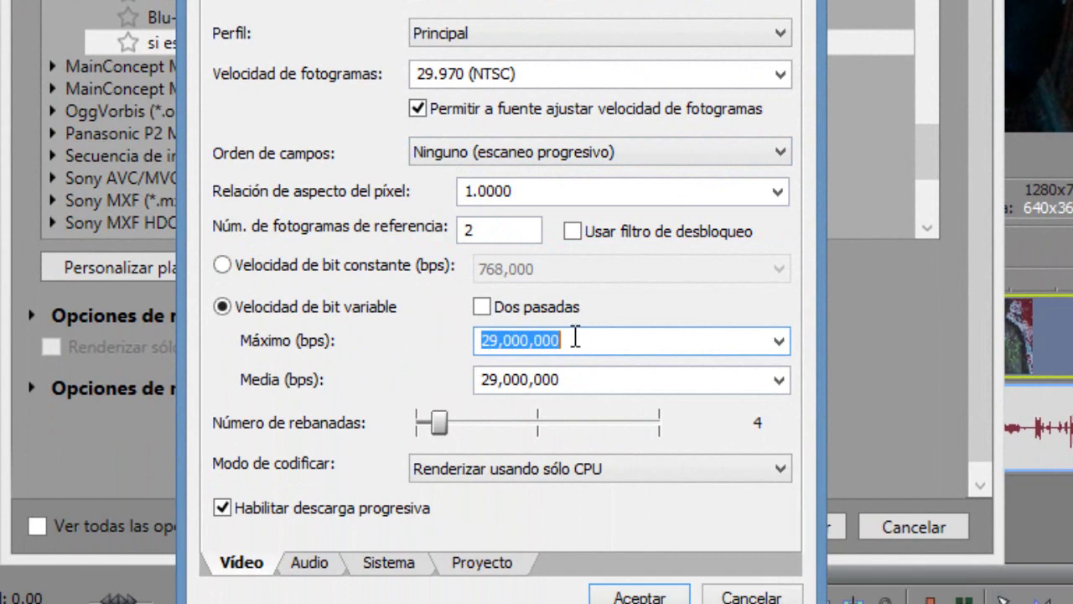
left_click(575, 339)
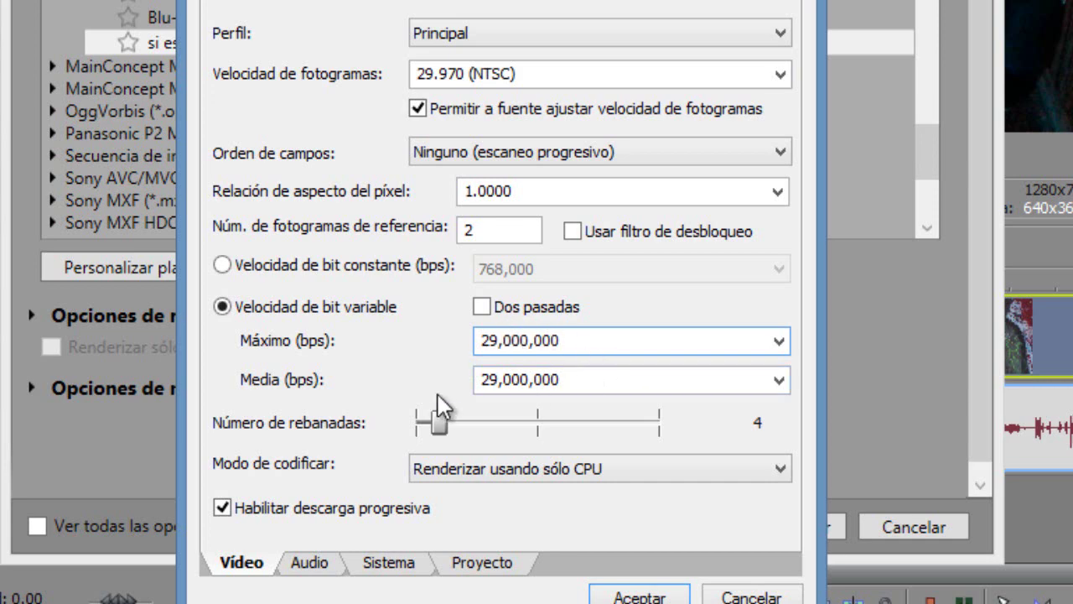
Step: Review the template's audio, system and project settings, check GPU availability, and accept the settings
left_click(304, 575)
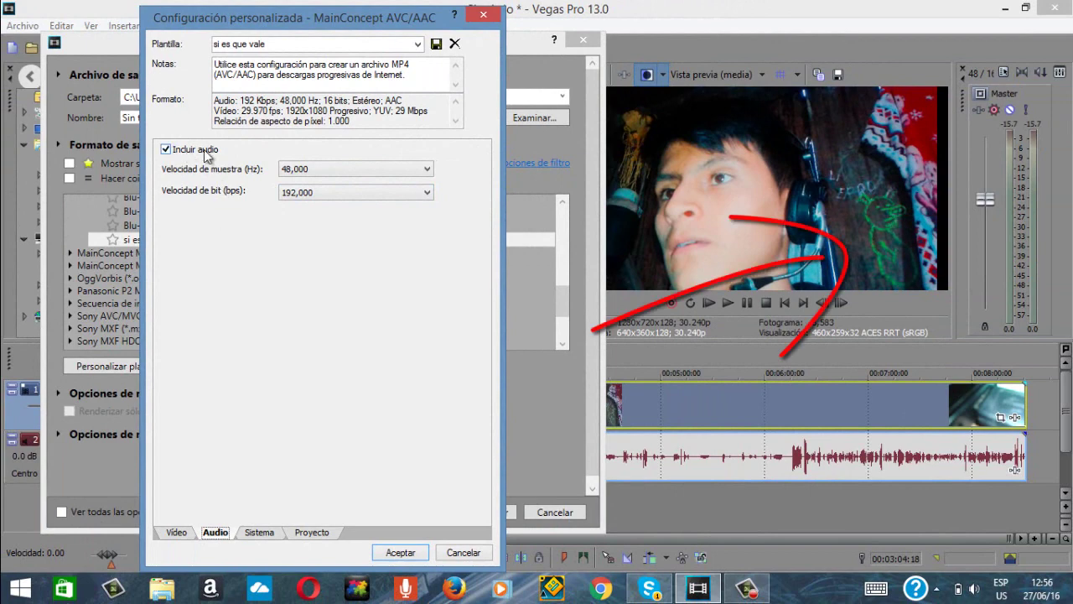
left_click(263, 533)
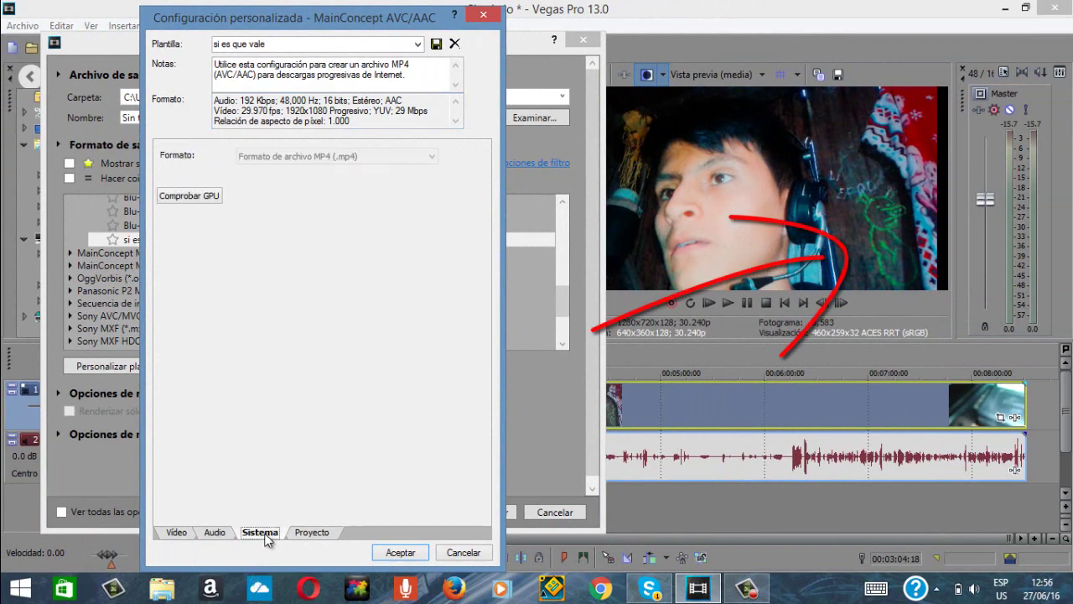
left_click(204, 201)
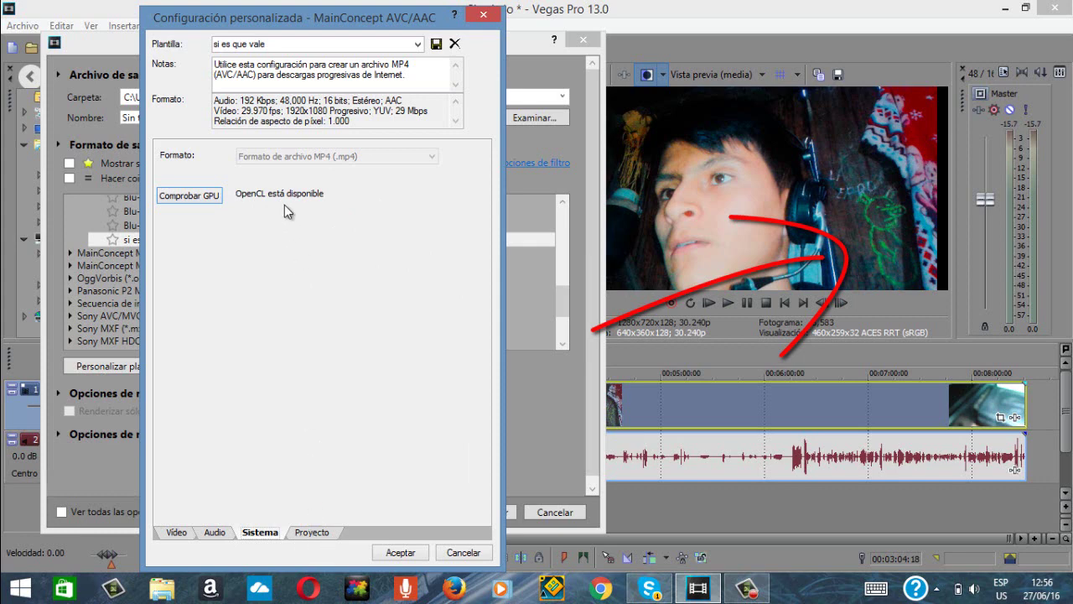
left_click(315, 530)
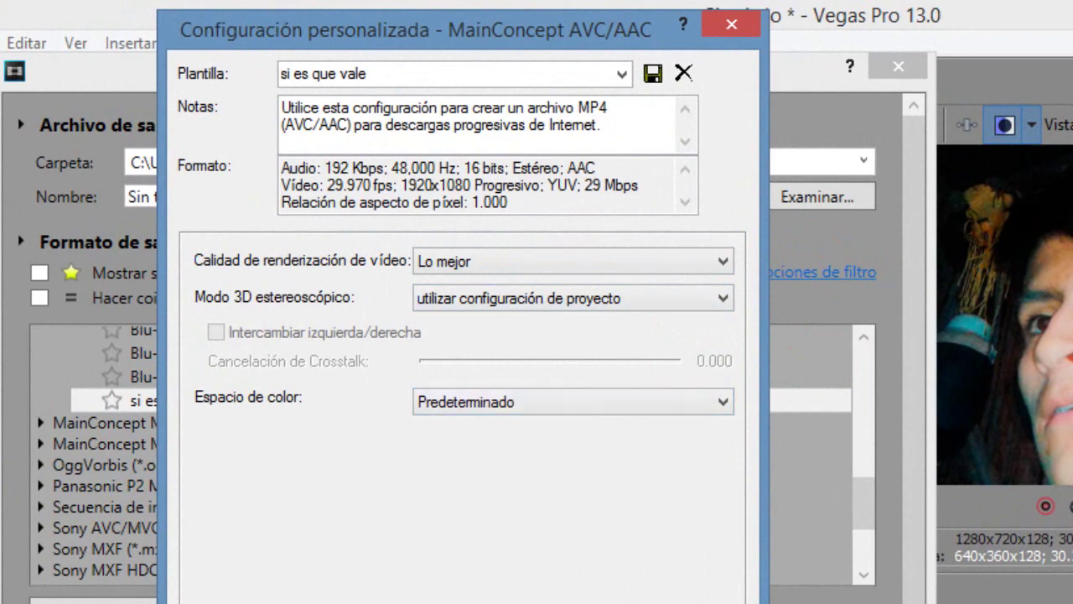
key("Return")
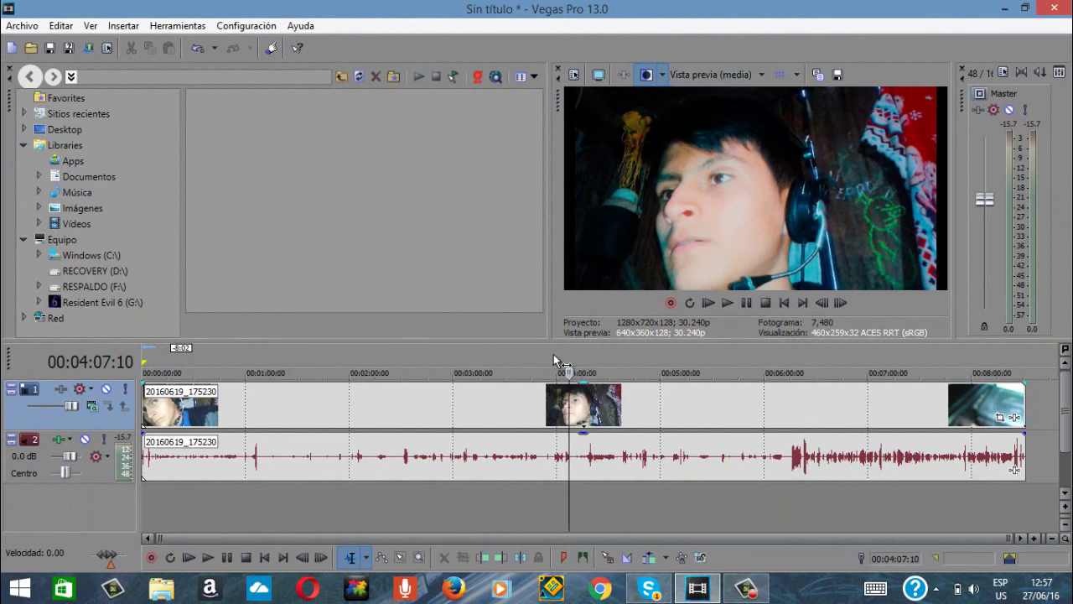
Step: Try the preview qualities Vista previa (total) and La mejor (cuarto) for the video preview
left_click(732, 74)
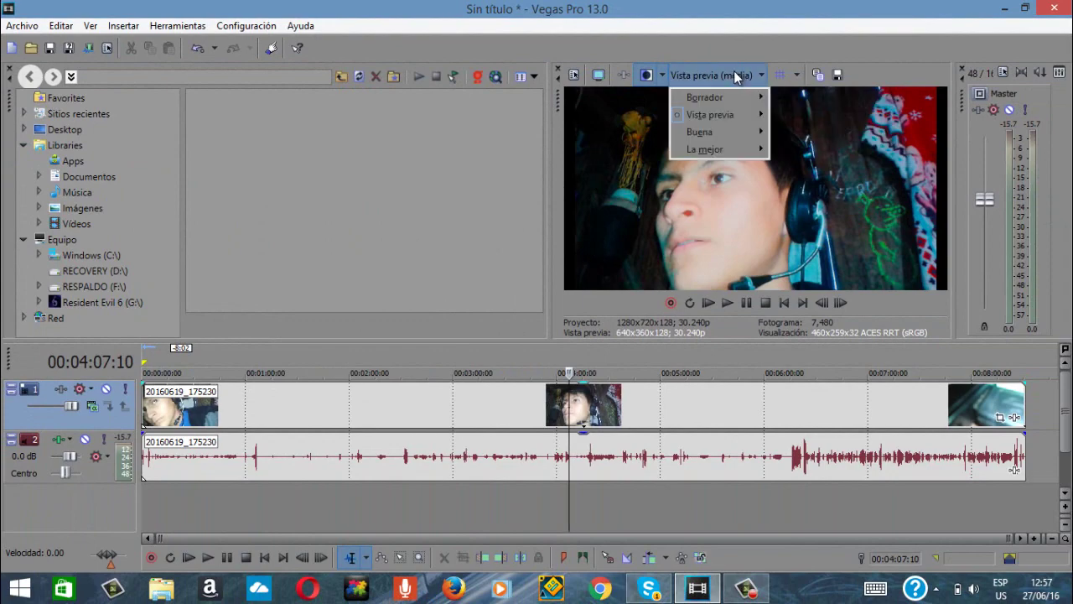
mouse_move(716, 117)
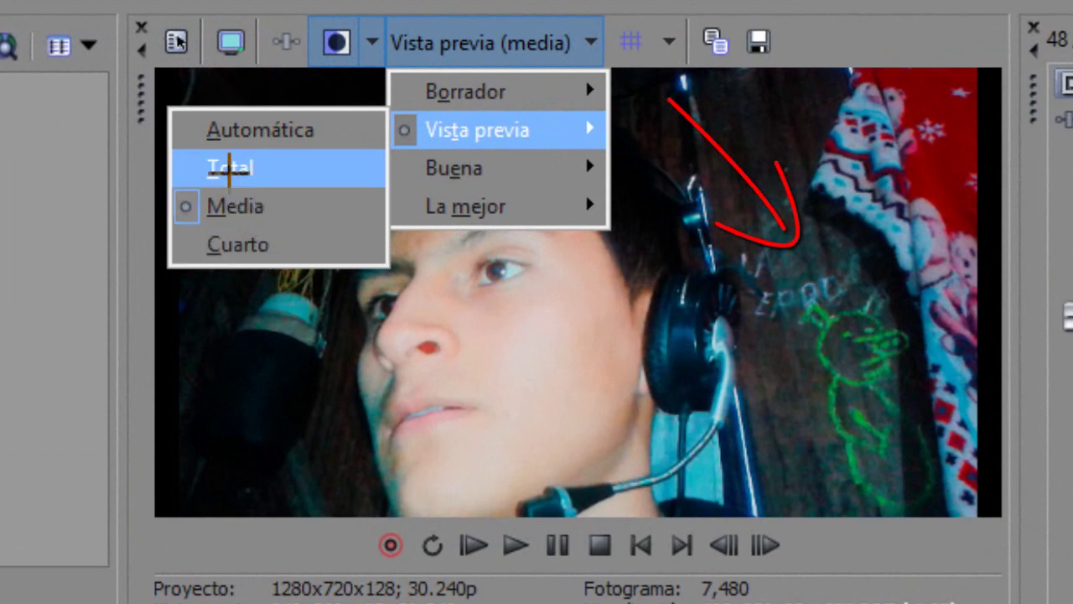
left_click(230, 169)
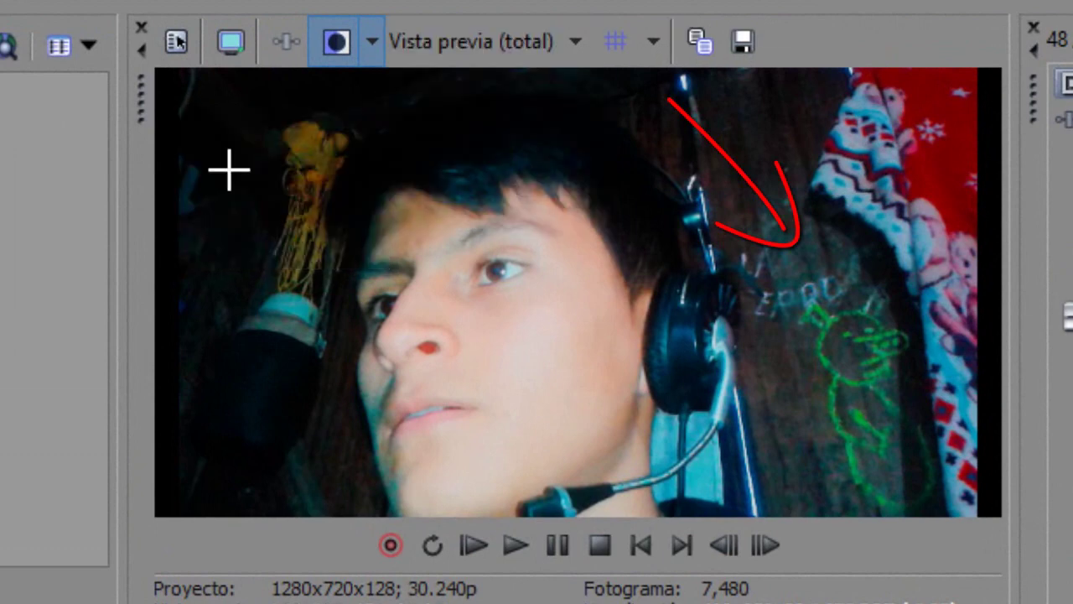
left_click(407, 50)
mouse_move(477, 221)
left_click(251, 319)
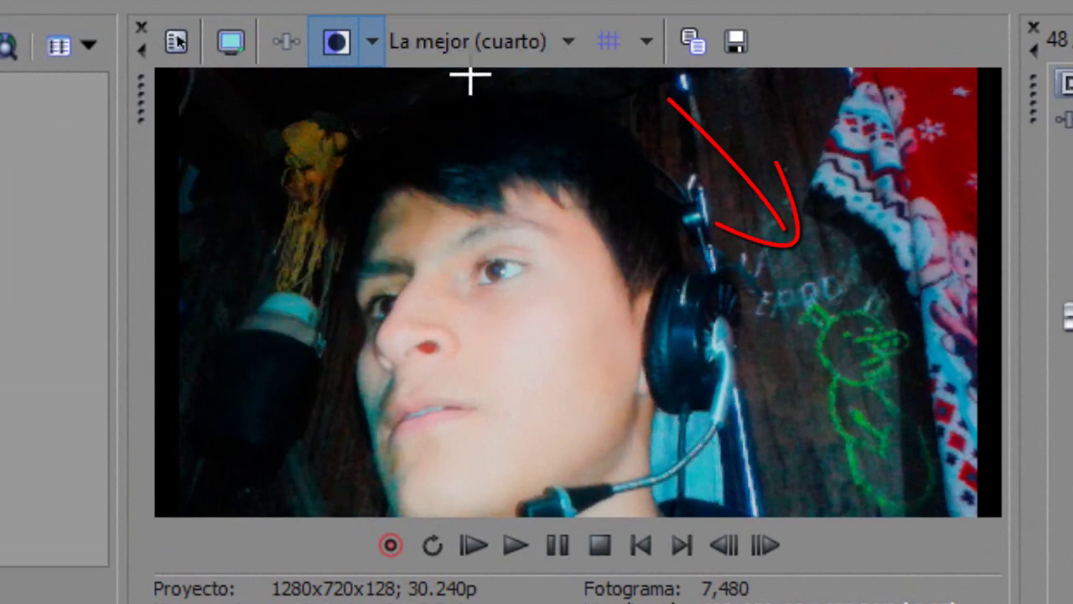
Step: Set the video preview quality to Vista previa (media)
left_click(477, 51)
mouse_move(476, 136)
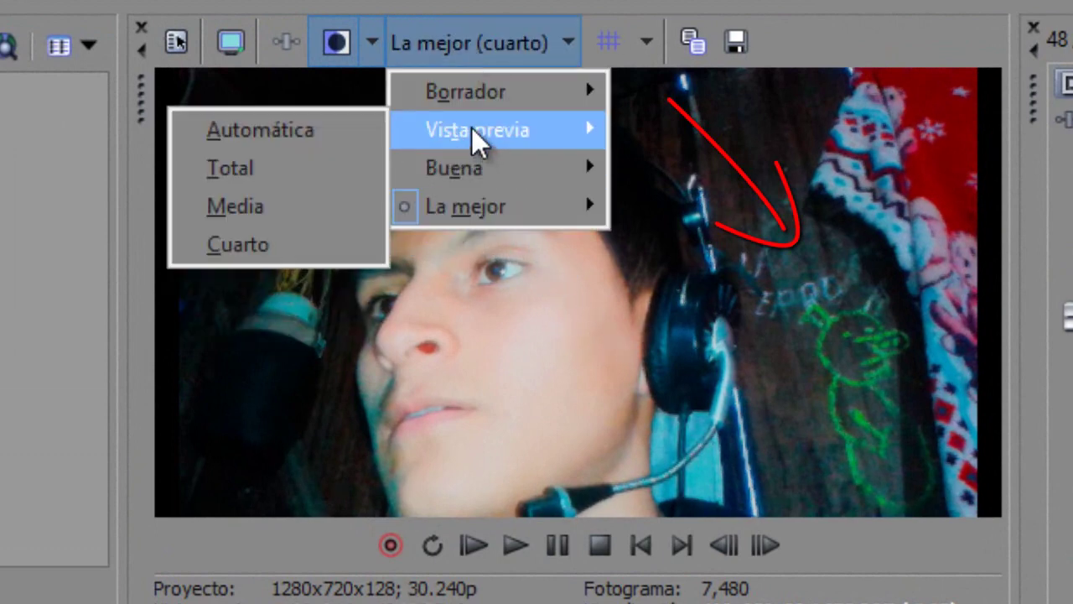
left_click(260, 207)
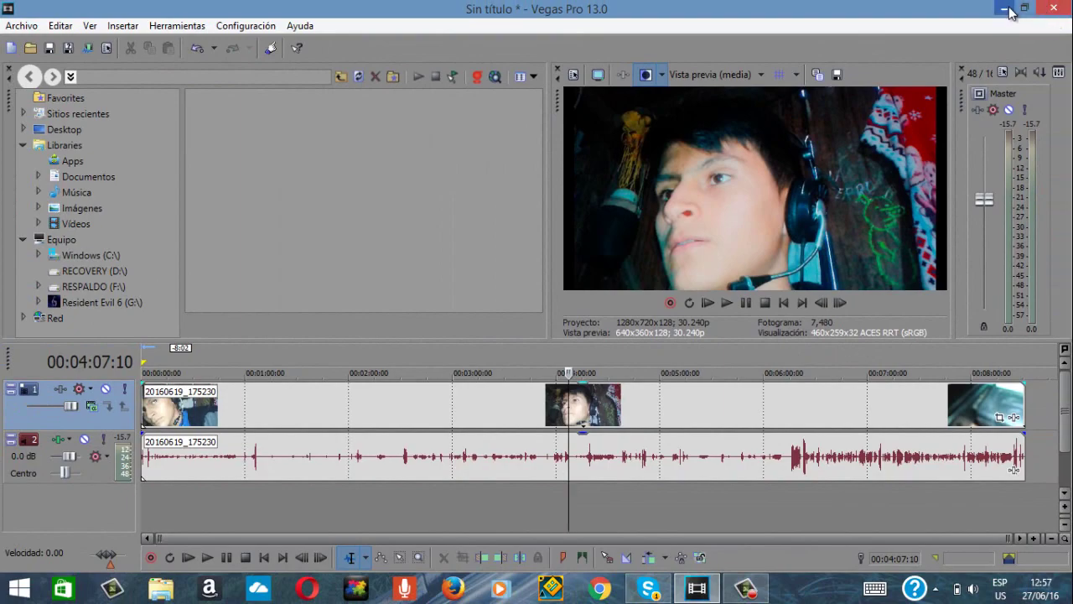
Step: Minimize Vegas Pro and bring up the screen recorder's control window
left_click(1004, 8)
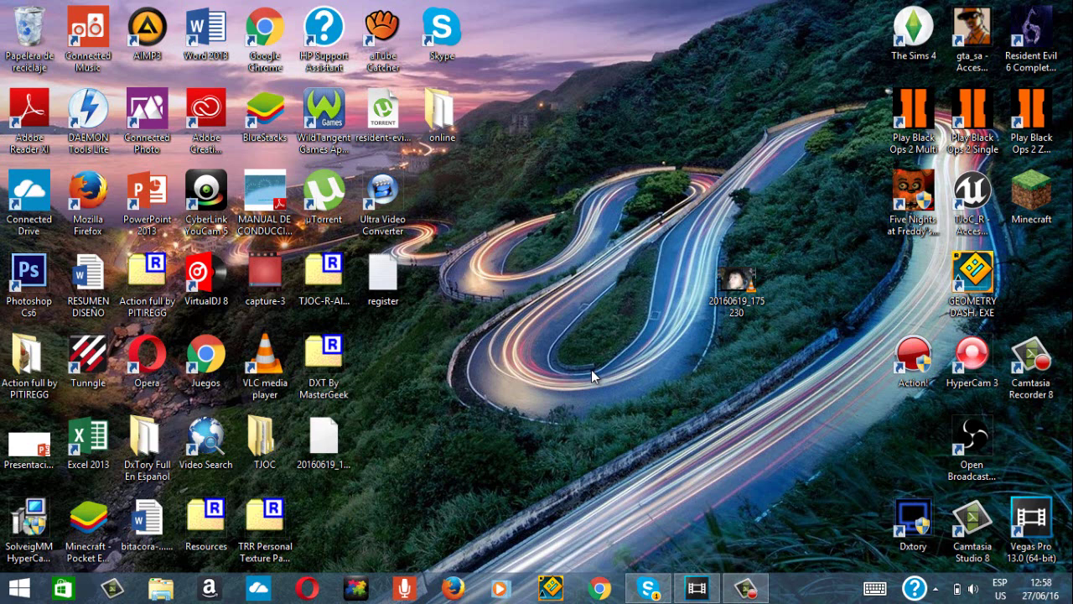
left_click(753, 589)
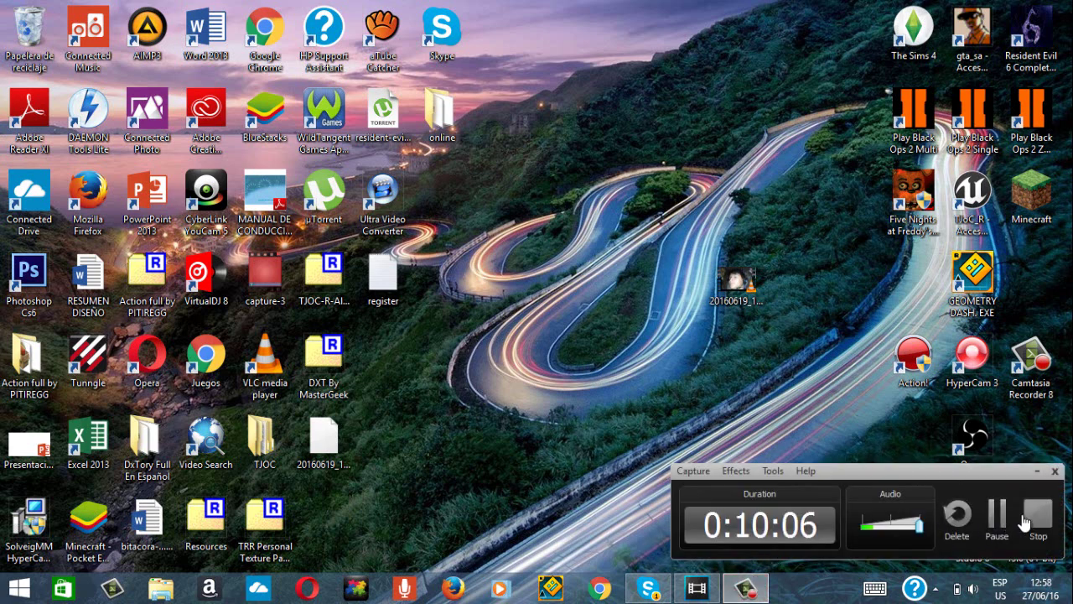